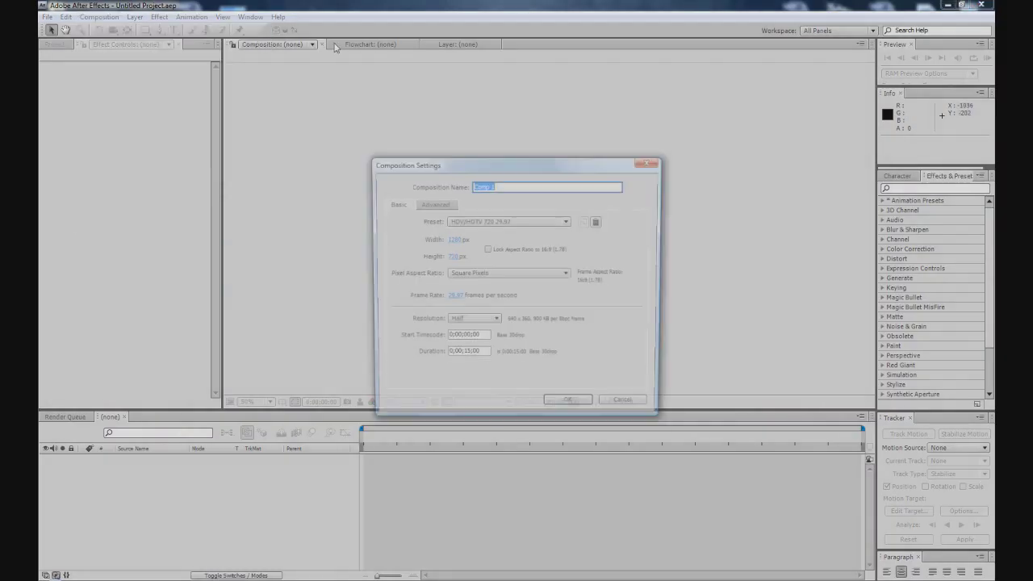
- Create the Orange Burst composition with a white solid named Background
type("Orange B")
key("Return")
key("ctrl+y")
type("Background")
key("Return")
left_click(921, 188)
- Apply a radial Ramp to Background, from light grey to 5F5F5F, with its end point lowered
type("ramp")
left_click_drag(915, 210, 577, 226)
left_click(151, 123)
left_click(151, 133)
left_click_drag(549, 331, 549, 365)
left_click(128, 95)
key("Return")
left_click(128, 115)
type("5F5F5F")
key("Return")
- Add a Tint effect mapping black to dark orange 7A3A1E
left_click(928, 189)
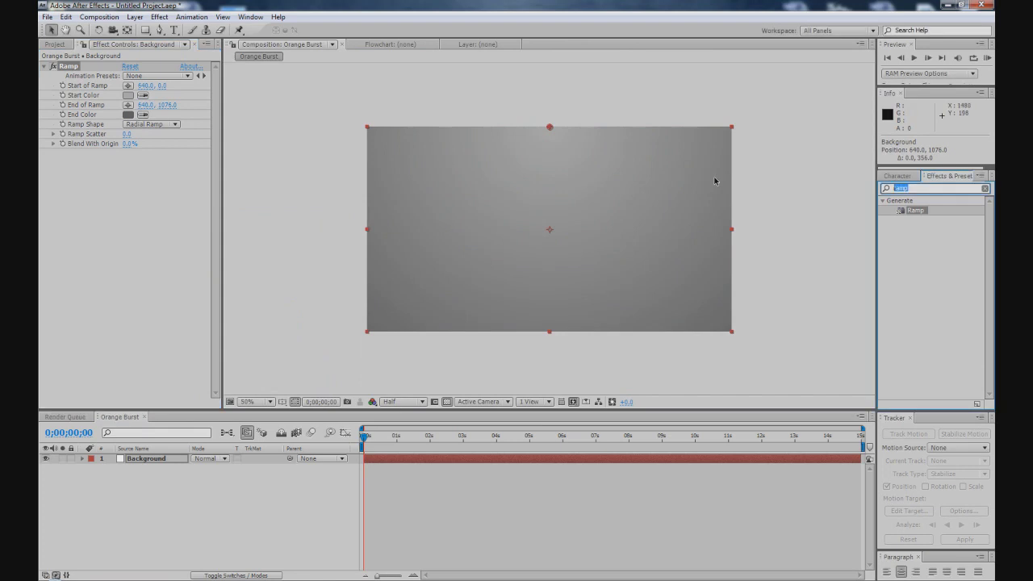
type("tint")
left_click_drag(913, 240, 129, 176)
left_click(127, 173)
type("7A3A1E")
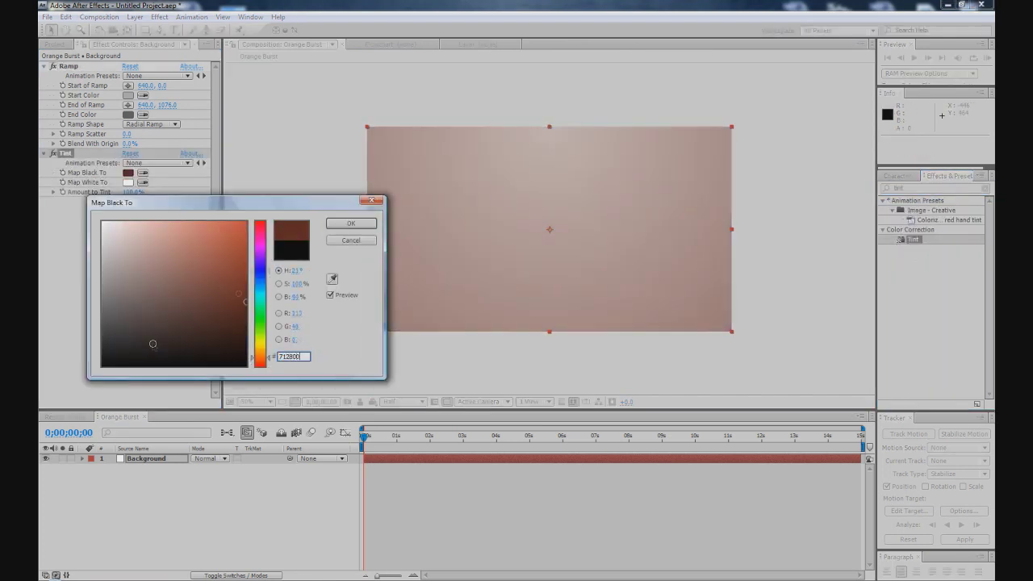
key("Return")
left_click(928, 188)
- Add Glow and Curves effects to the Background solid
type("glow")
left_click_drag(915, 394, 664, 296)
left_click(928, 189)
type("curves")
left_click_drag(918, 240, 703, 284)
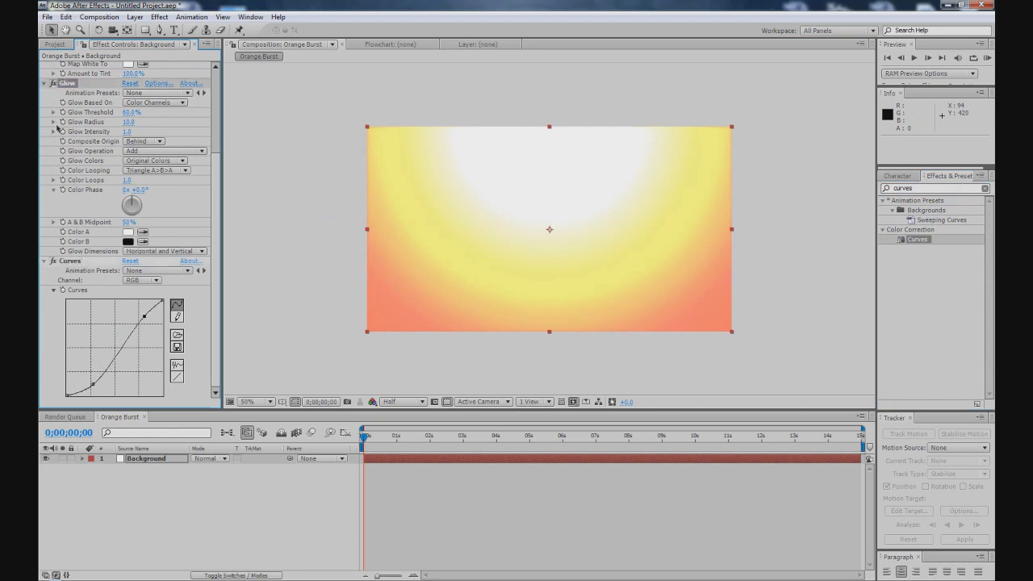
- Soften the Glow by raising the threshold and lowering its radius and intensity, with Curves moved below Glow
left_click(44, 83, "ctrl")
left_click_drag(69, 85, 68, 98)
left_click(44, 95)
mouse_move(131, 124)
left_mouse_down()
mouse_move(142, 125)
mouse_move(114, 135)
mouse_move(141, 135)
left_mouse_up()
left_click_drag(126, 144, 73, 144)
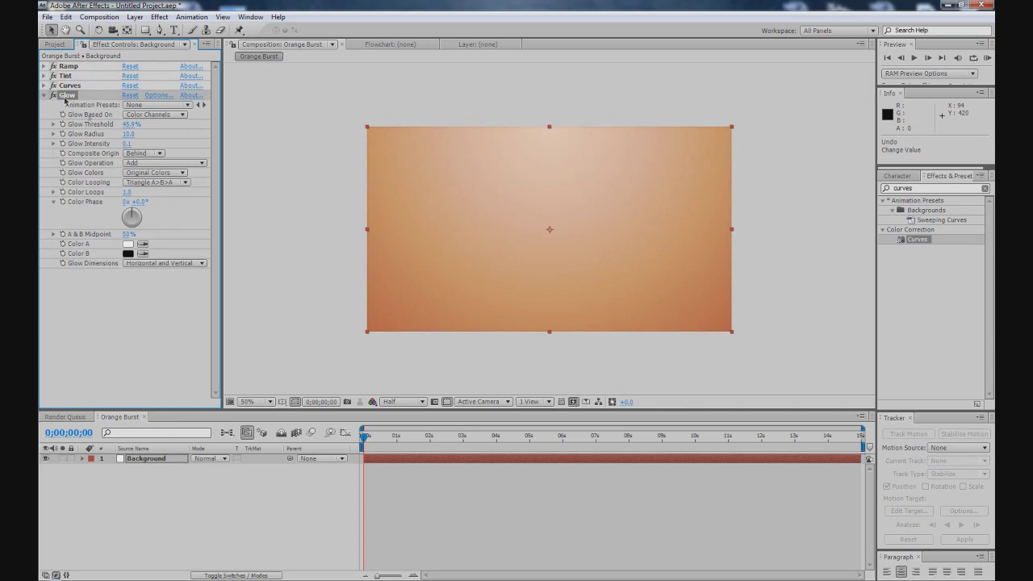
left_click_drag(69, 85, 70, 268)
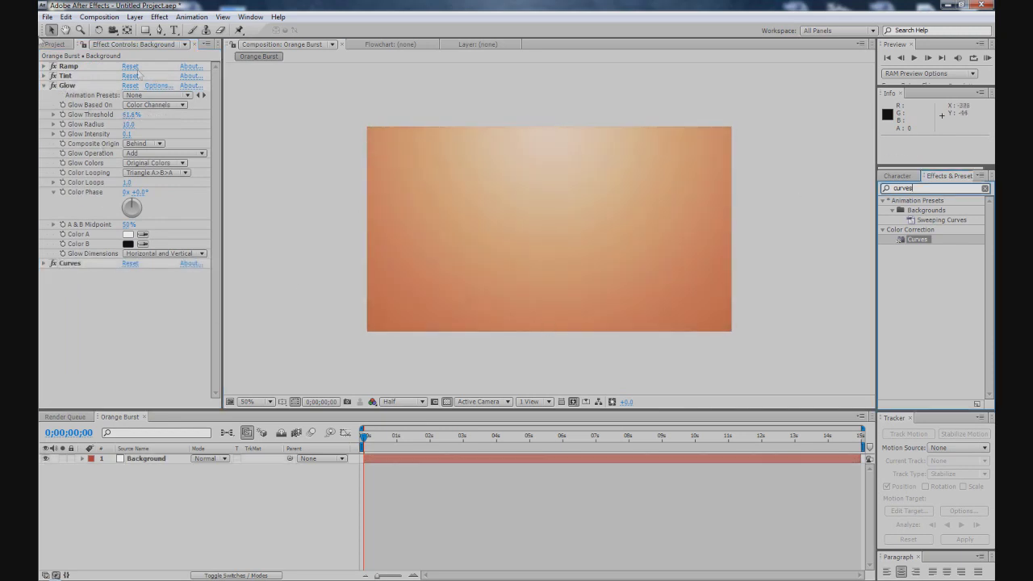
left_click(44, 85)
left_click(135, 16)
left_click(356, 38)
- Create a black Vignette solid with a full-frame elliptical mask
type("Vignette")
key("Return")
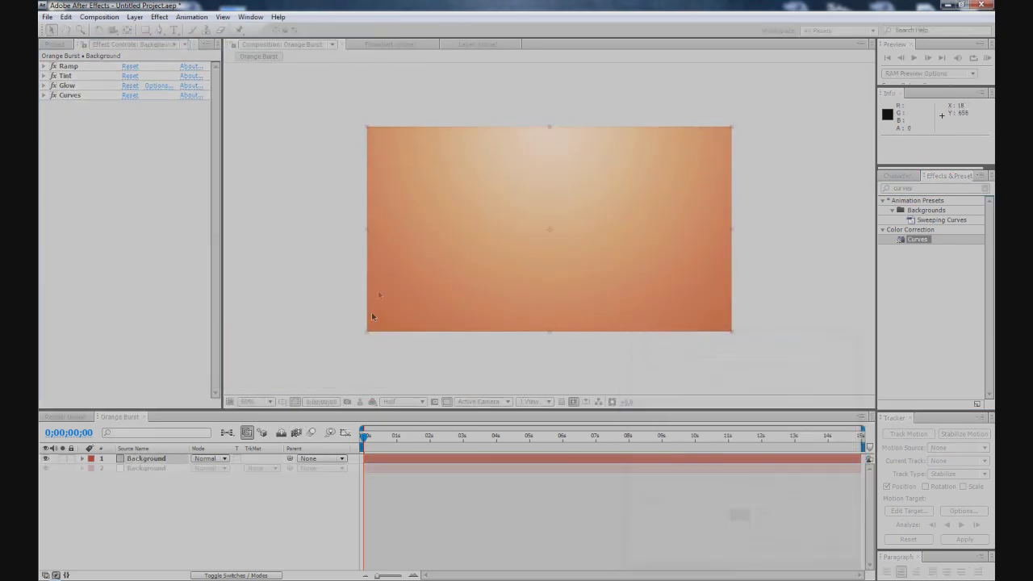
left_click_drag(145, 30, 171, 85)
double_click(146, 30)
left_click(208, 458)
- Set Vignette to Overlay, with a subtract mask that is heavily feathered, lightened and expanded
left_click(218, 317)
left_click(208, 468)
left_click(206, 497)
left_click_drag(205, 478, 132, 478)
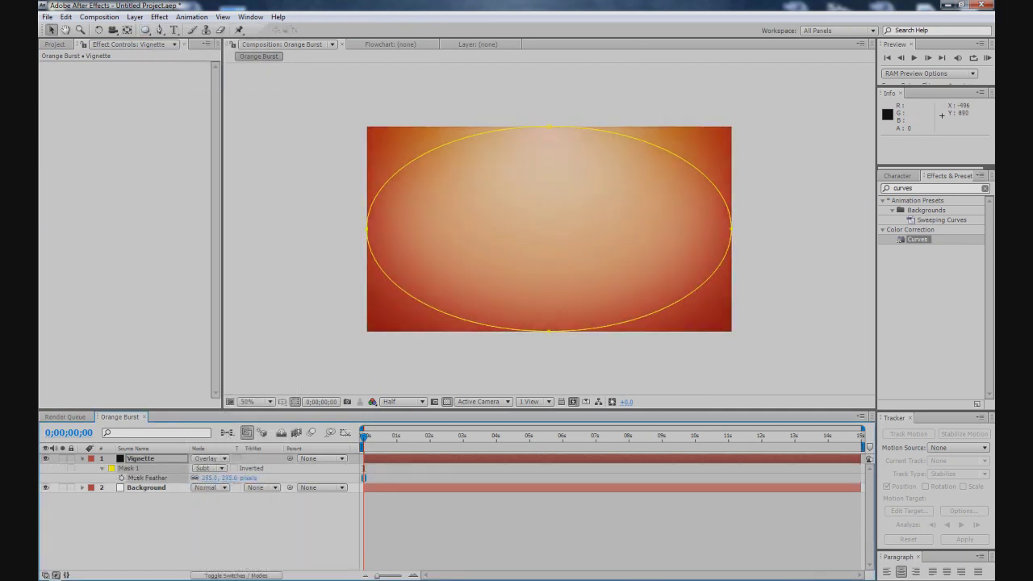
key("m")
key("m")
mouse_move(197, 497)
left_mouse_down()
mouse_move(174, 498)
mouse_move(234, 507)
left_mouse_up()
left_click(293, 299)
- Save the project as Orange Burst1.aep
key("ctrl+s")
type("Orange Burst1")
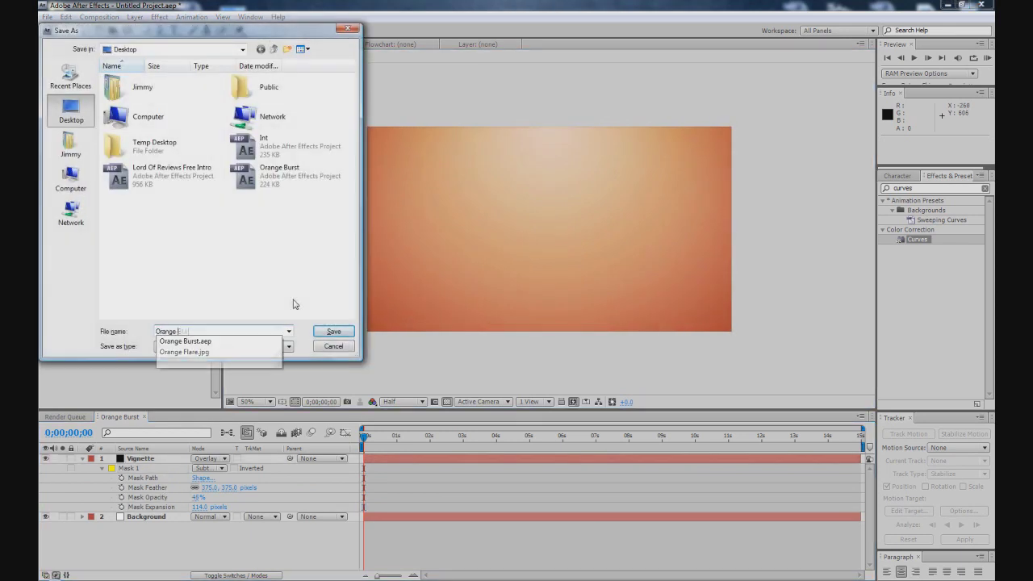
key("Return")
left_click(985, 188)
left_click(173, 30)
- Type the INFUZEDMEDIA title and move it to the centre of the frame
left_click(485, 226)
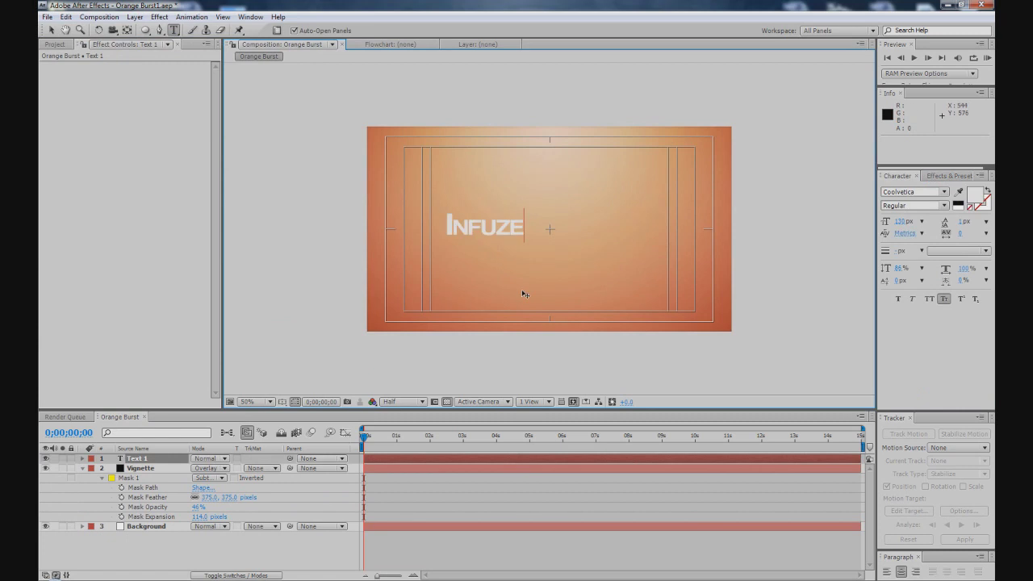
type("dMedia")
left_click_drag(498, 236, 581, 228)
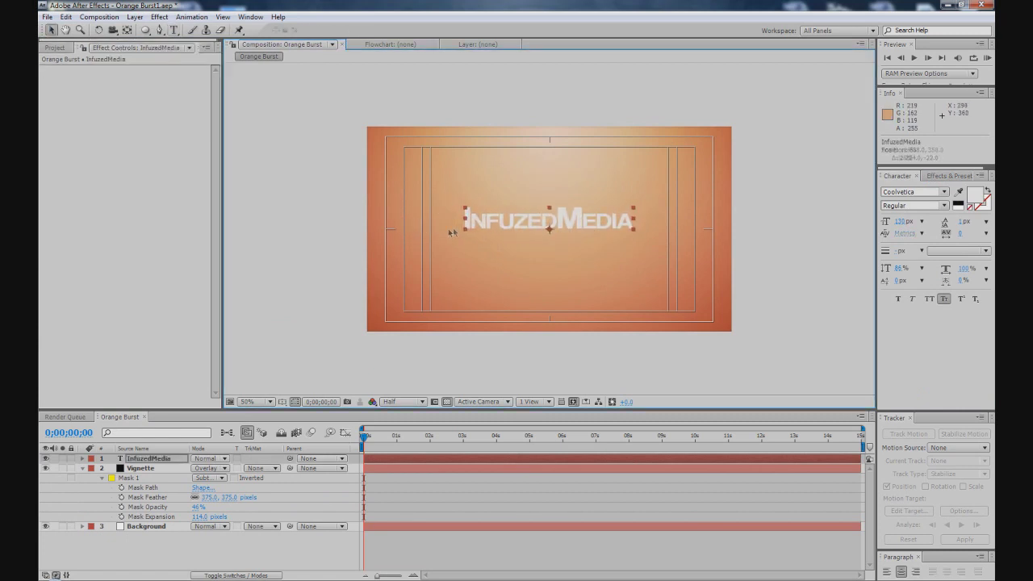
- Paste the Background effects onto the title, raising the Ramp end point and lowering the Glow threshold
key("ctrl+v")
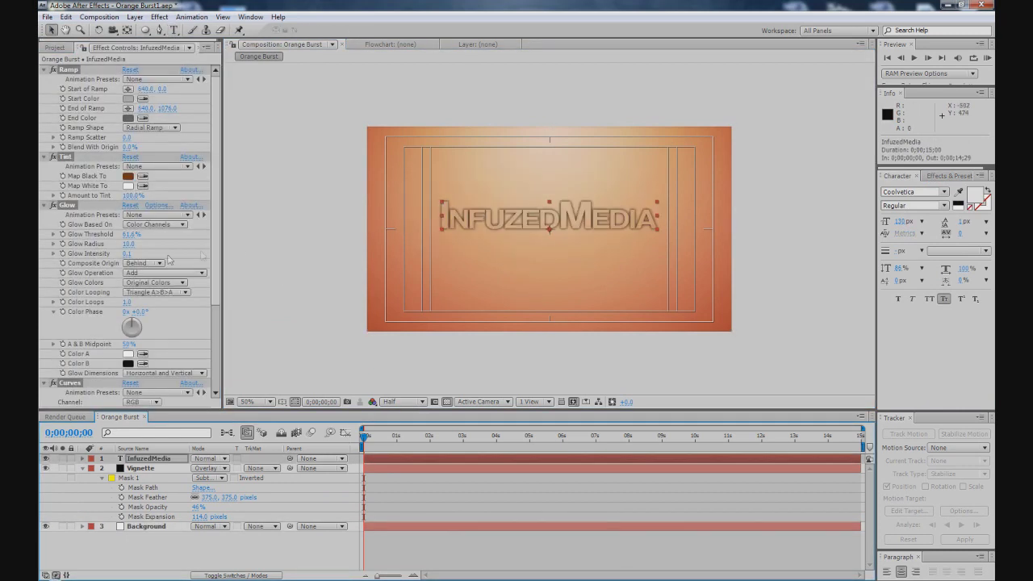
key("comma")
mouse_move(550, 331)
left_mouse_down()
mouse_move(547, 254)
mouse_move(550, 318)
left_mouse_up()
key("period")
left_click(88, 207)
mouse_move(132, 234)
left_mouse_down()
mouse_move(158, 234)
mouse_move(145, 255)
mouse_move(142, 234)
mouse_move(141, 246)
left_mouse_up()
- Pre-compose the InfuzedMedia layer as Main Text Editor
left_click(288, 254)
right_click(129, 468)
key("Escape")
right_click(113, 459)
left_click(161, 429)
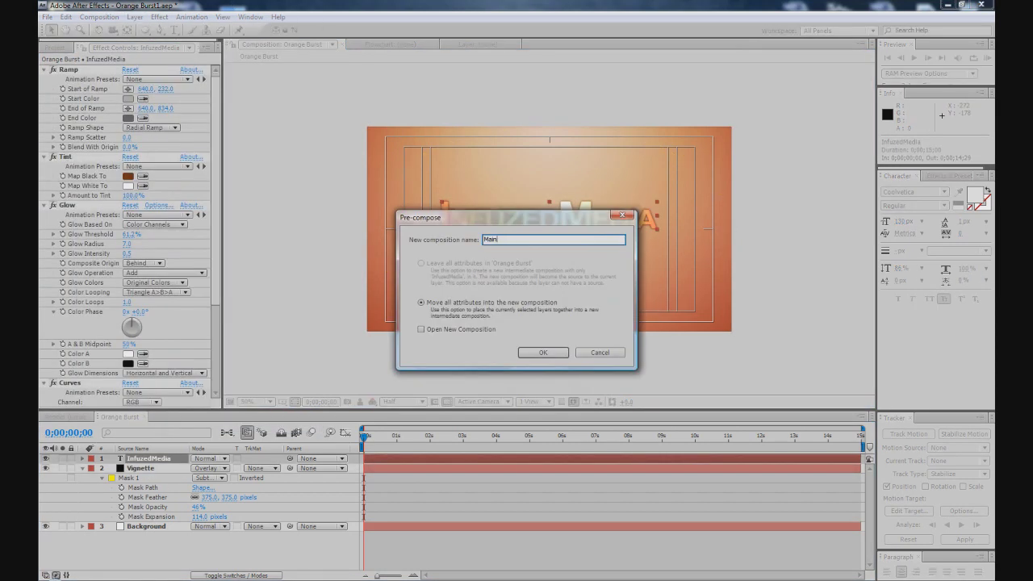
type("Main Text Editor")
key("Return")
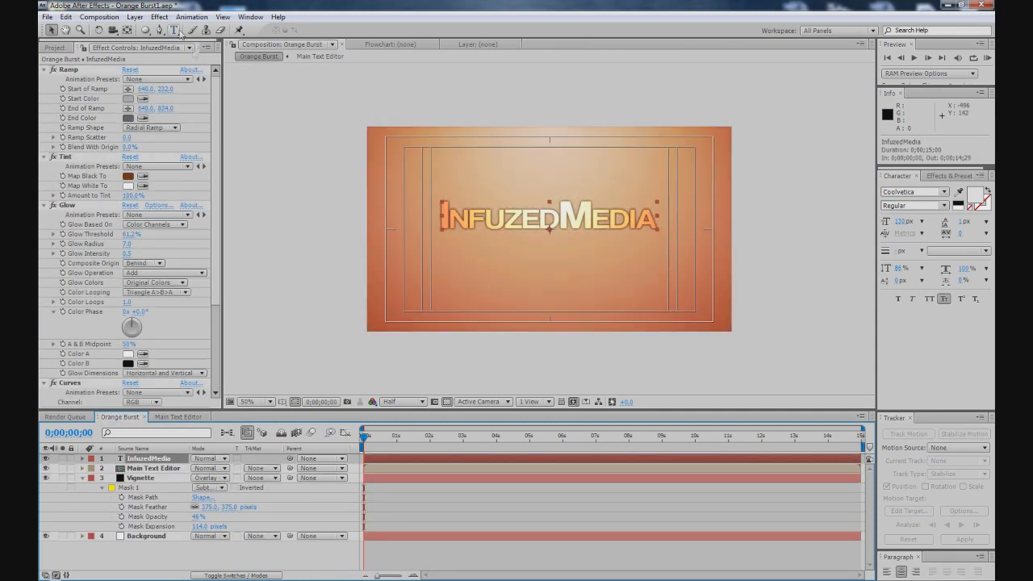
- Change the text to 2nd Text and pre-compose it as 2nd Text Editor
left_click(494, 226)
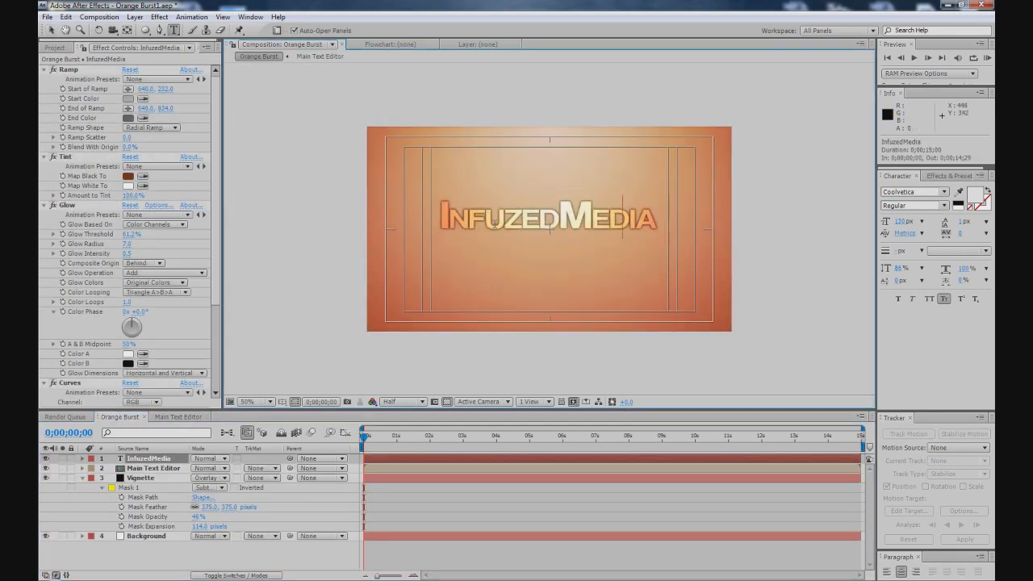
type("2nd Text")
left_click(135, 16)
left_click(153, 425)
type("2nd Text Editor")
key("Return")
- Scale 2nd Text Editor to 61% and position it under the main title
key("v")
left_click_drag(549, 219, 548, 244)
key("s")
left_click_drag(206, 478, 186, 478)
left_click_drag(515, 294, 515, 288)
left_click_drag(208, 478, 214, 478)
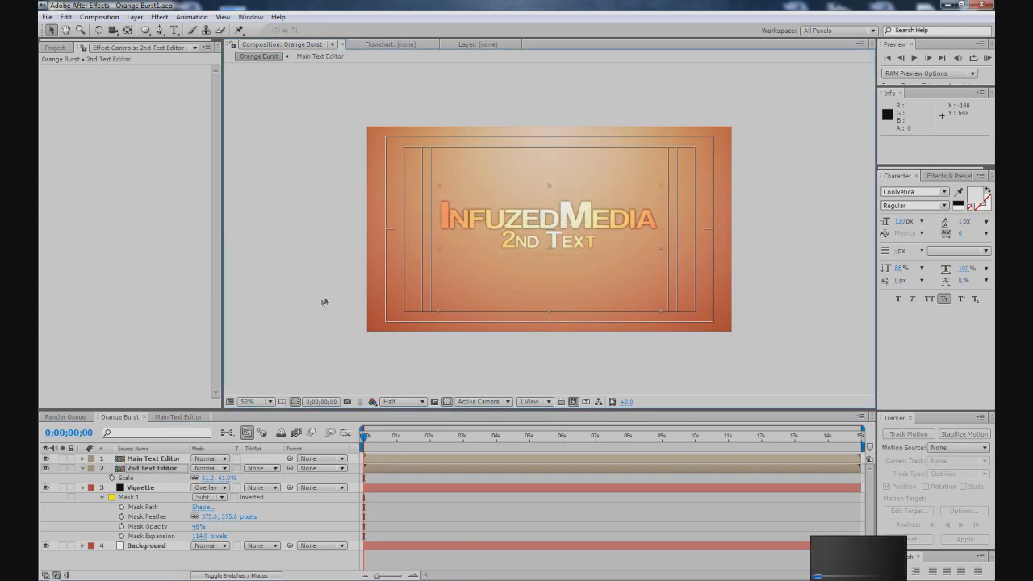
- Inspect the Ramp inside the 2nd Text Editor pre-comp, then return to Orange Burst
double_click(549, 235)
left_click(69, 66)
scroll(551, 304, "down", 1)
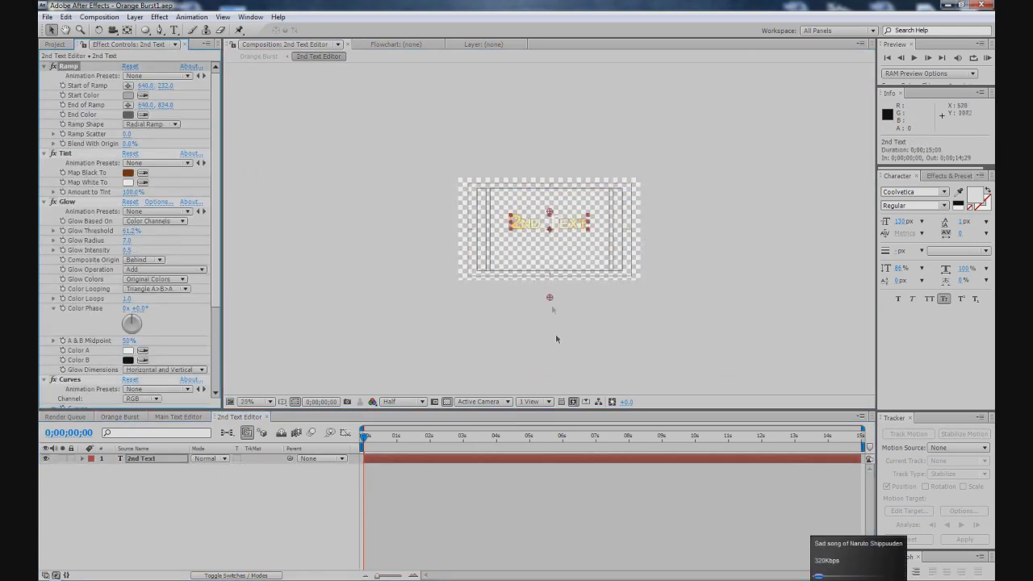
scroll(311, 339, "up", 1)
key("shift+Escape")
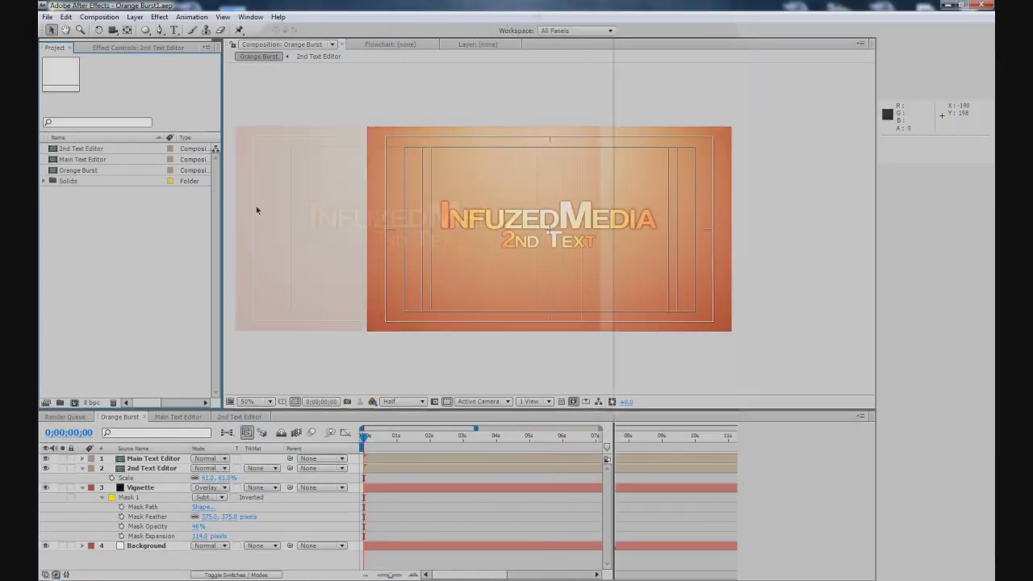
- Set the Orange Flare layer's blend mode to Add
left_click(208, 459)
left_click(210, 223)
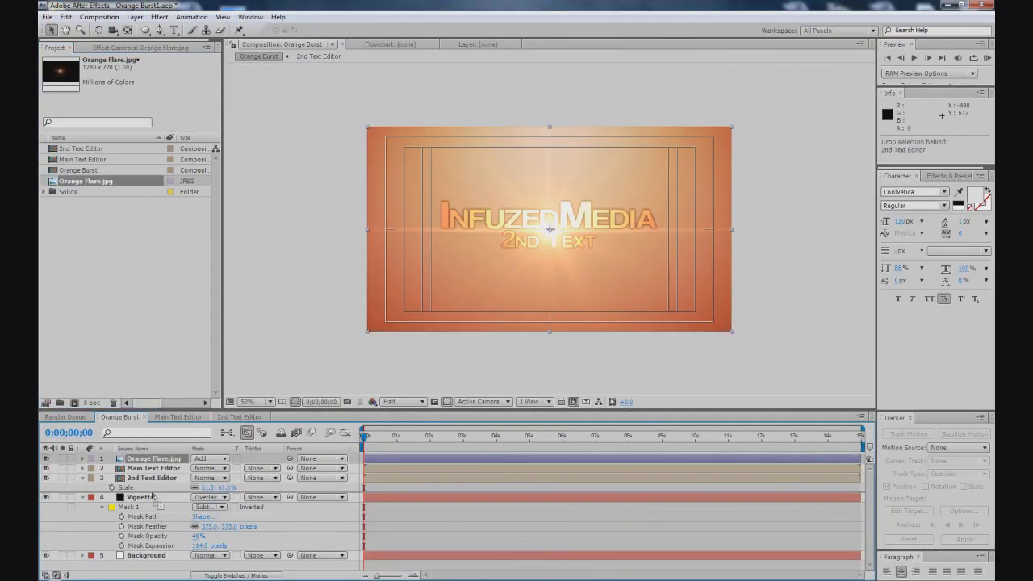
left_click(313, 342)
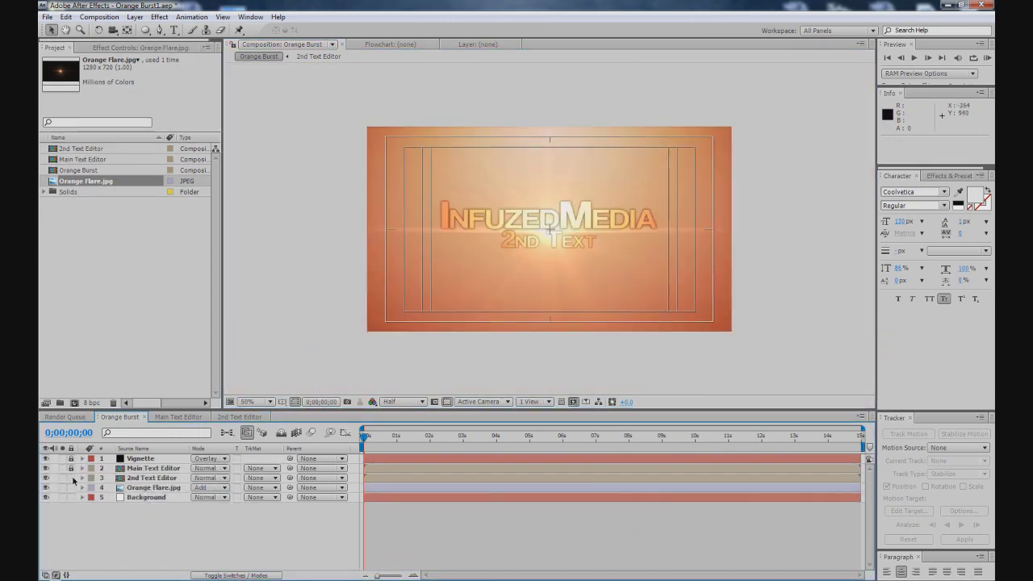
- Nudge the main title slightly left and check the 2nd Text Editor pre-comp
left_click(151, 478)
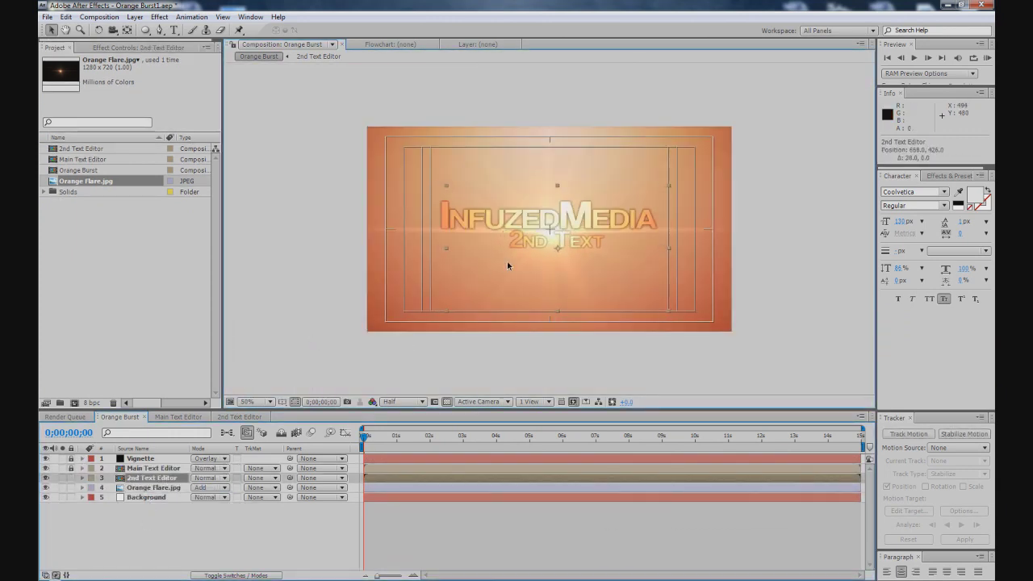
left_click_drag(508, 223, 498, 223)
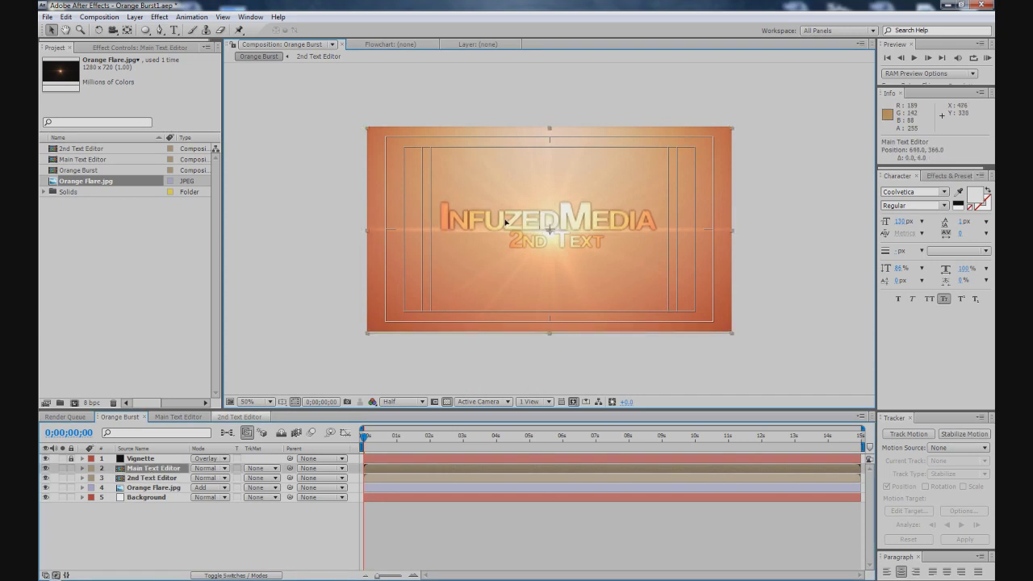
double_click(511, 240)
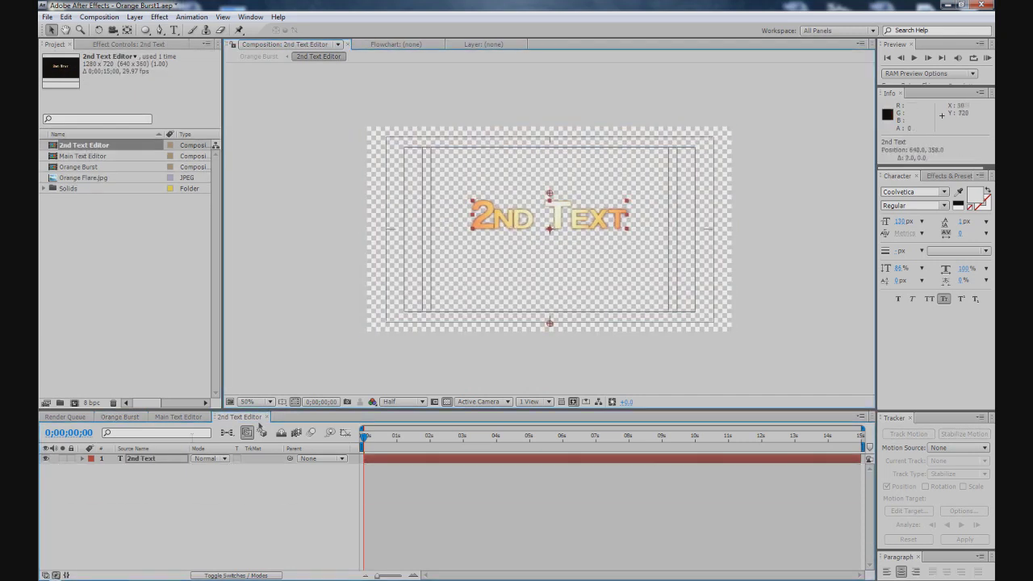
left_click(119, 417)
left_click(135, 16)
left_click(356, 40)
- Create a Particles solid with CC Particle World, placed below the titles and spanning the timeline
type("Particles")
key("Return")
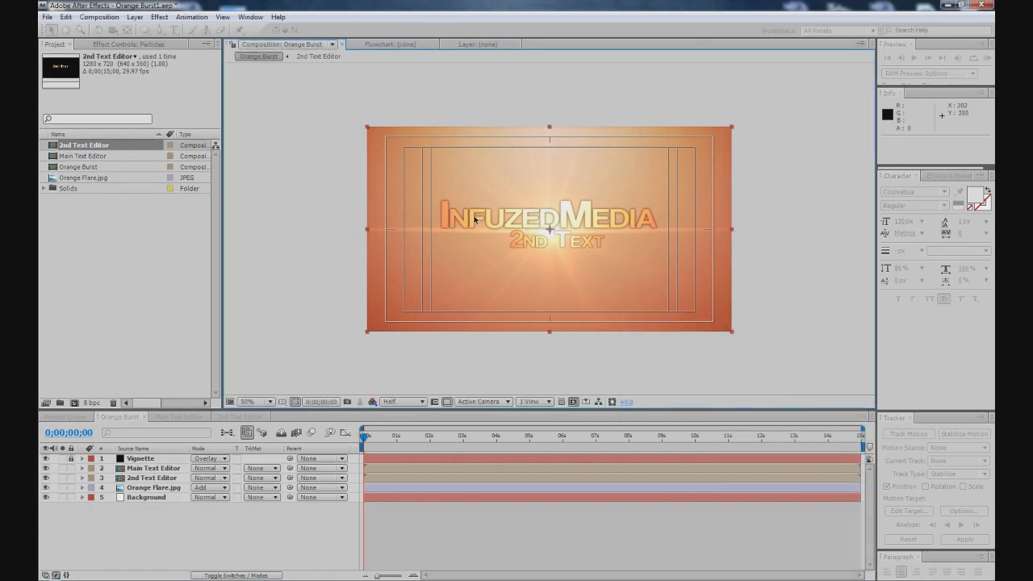
left_click(949, 175)
type("Particle")
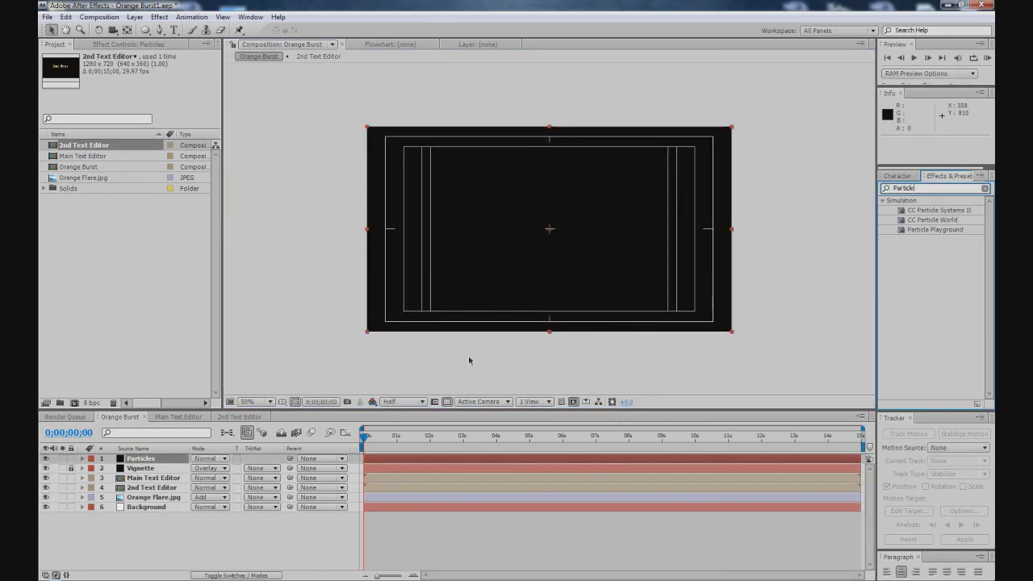
left_click_drag(630, 311, 630, 311)
left_click_drag(140, 458, 140, 494)
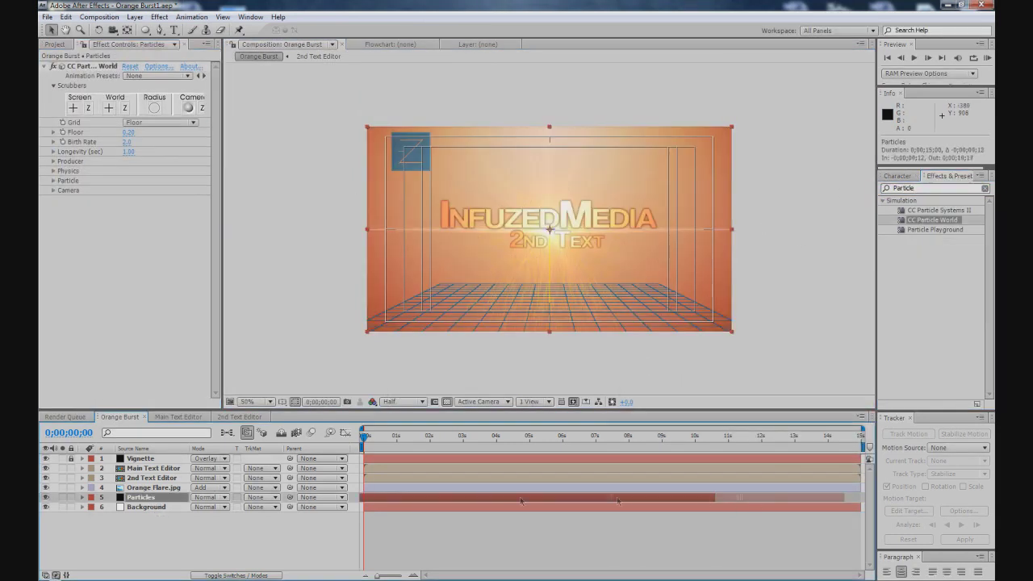
left_click_drag(521, 501, 404, 498)
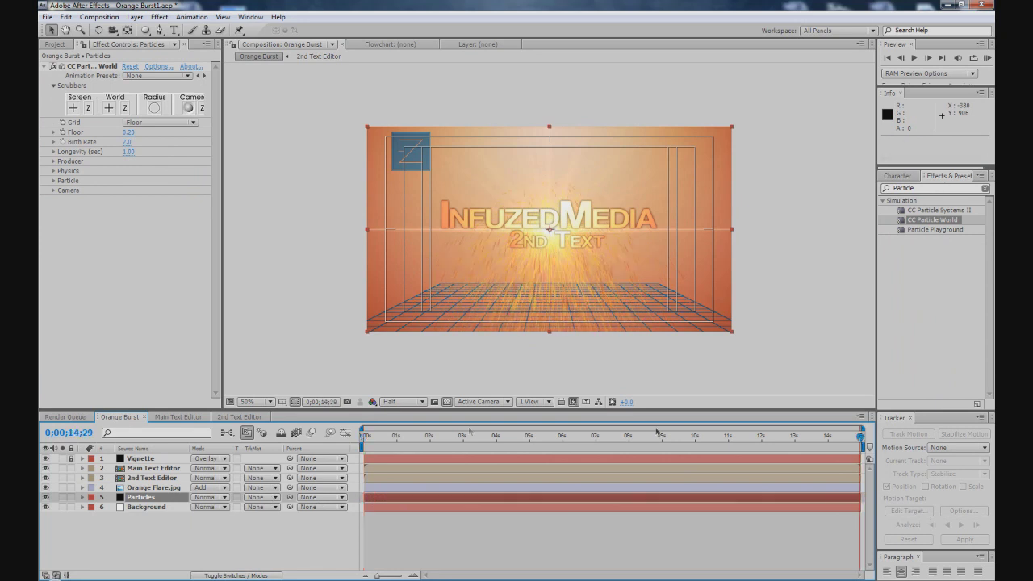
- Turn the particle grid off, set Longevity to 5.70 and Gravity to 0
left_click(380, 436)
left_click(160, 122)
left_click(160, 112)
left_click_drag(128, 151, 152, 151)
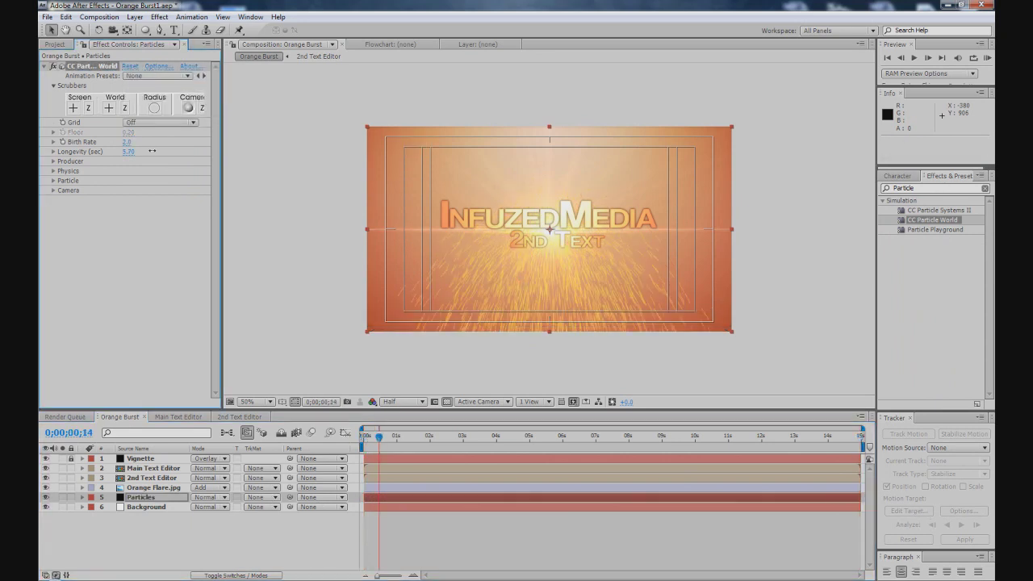
left_click(53, 171)
left_click(127, 210)
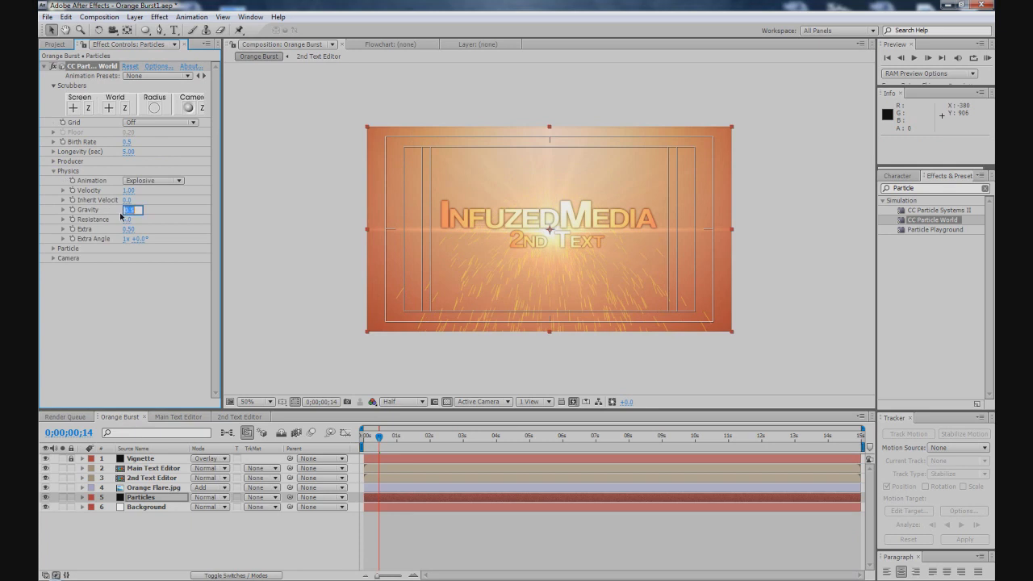
left_click(53, 249)
- Add a Fill effect to make the particles white
left_click(932, 187)
type("fill")
left_click_drag(913, 258, 115, 238)
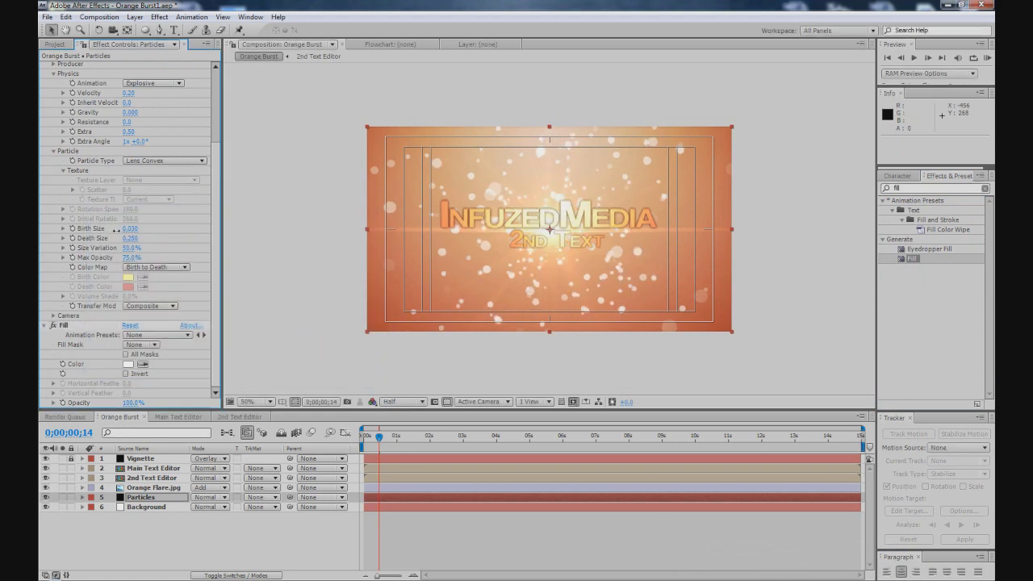
left_click(273, 233)
left_click(933, 188)
- Give Particles a Glow effect and Add blending, with Birth Rate 0.3
type("glow")
left_click_drag(902, 394, 685, 421)
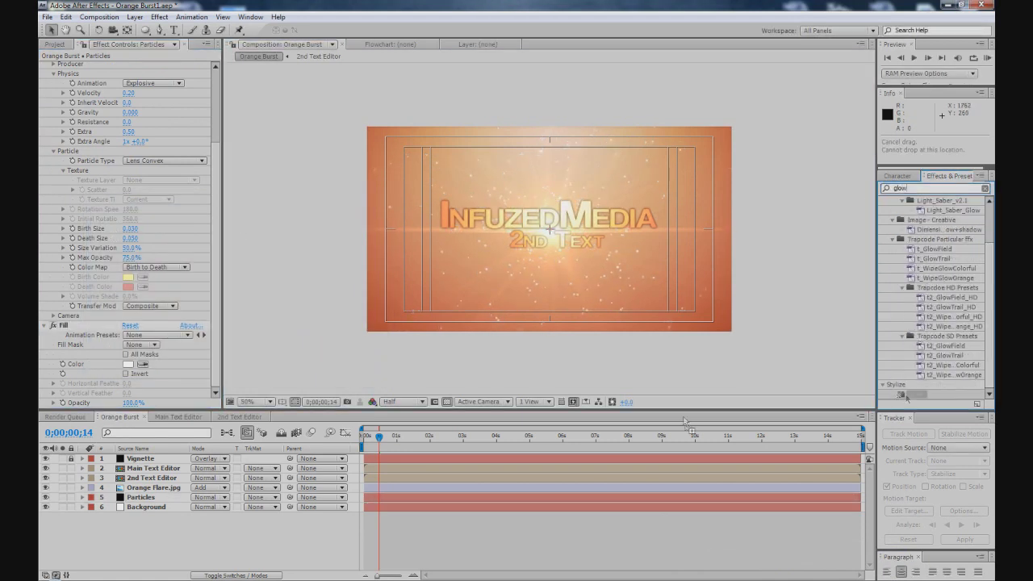
left_click_drag(144, 497, 142, 498)
left_click(208, 497)
left_click(224, 197)
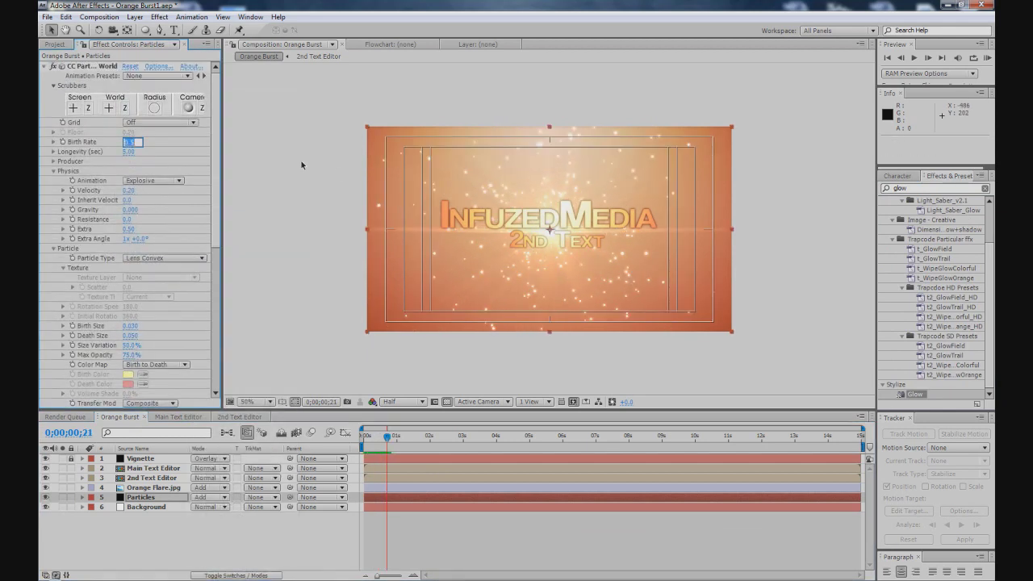
left_click(336, 173)
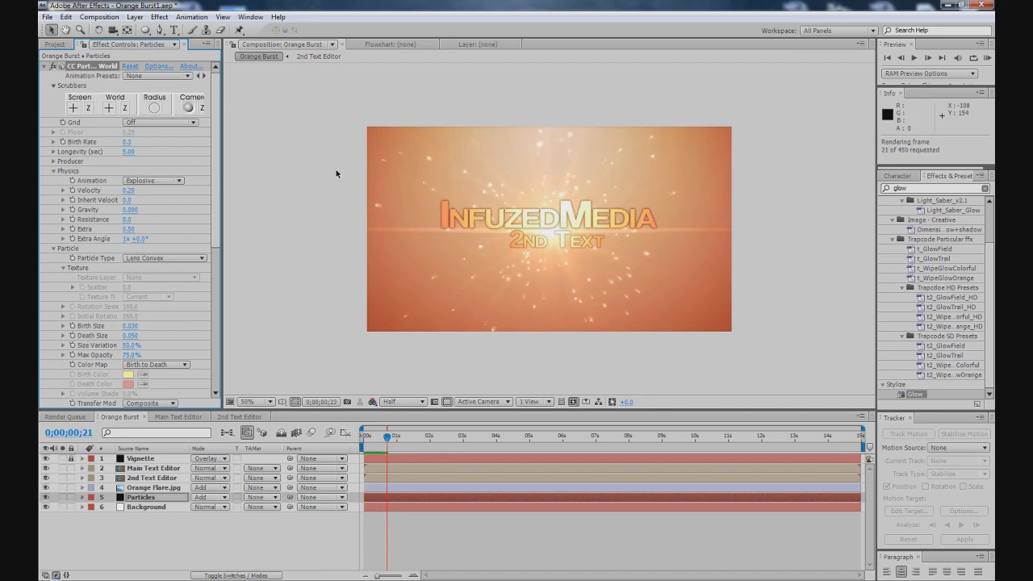
- Move Orange Flare.jpg up to layer 2 and save the project
left_click_drag(154, 487, 153, 469)
left_click(273, 313)
key("ctrl+s")
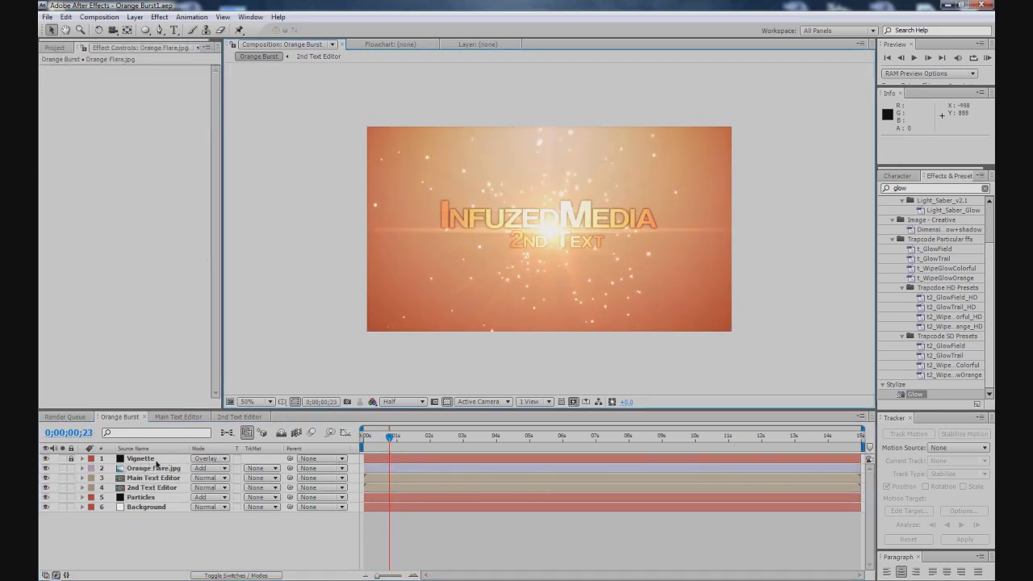
left_click(147, 488)
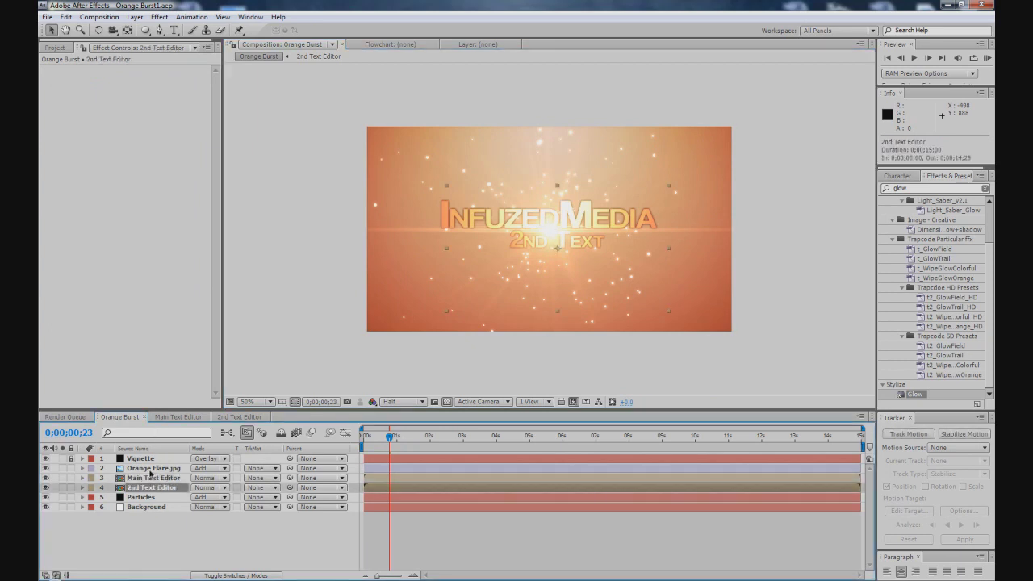
left_click(150, 469)
- Keyframe the flare's Opacity from 0% to 100% around 3 seconds and preview the fade
key("t")
left_click(112, 478)
mouse_move(200, 478)
left_mouse_down()
mouse_move(186, 479)
mouse_move(222, 478)
left_mouse_up()
key("equal")
left_click_drag(630, 429, 862, 428)
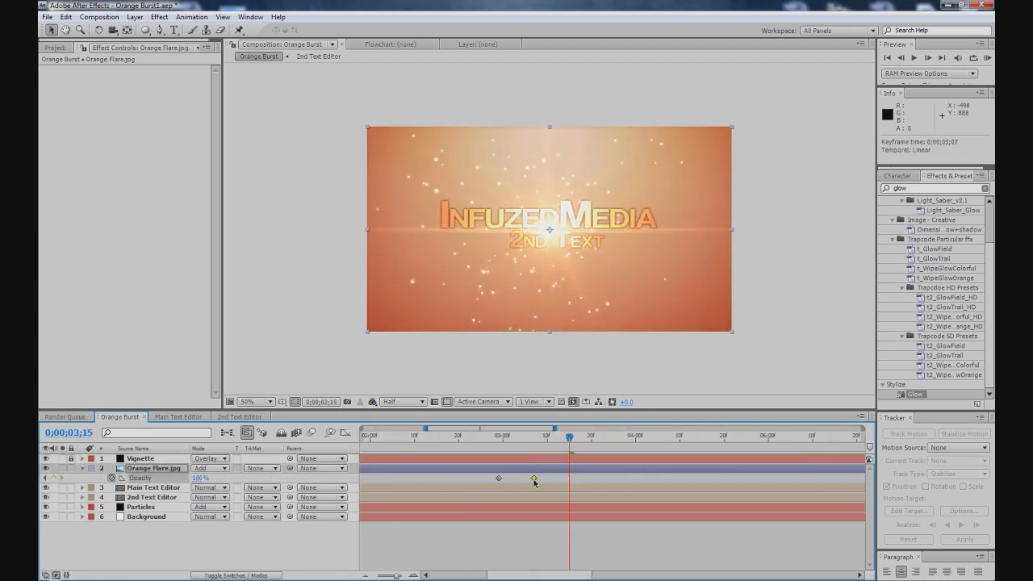
left_click_drag(365, 446, 453, 446)
key("KP_0")
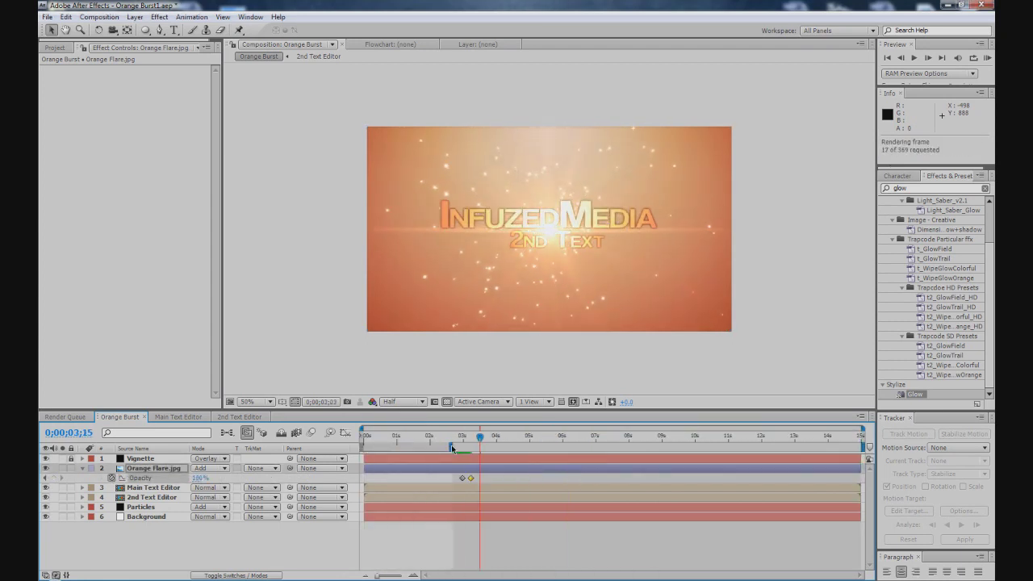
left_click(431, 450)
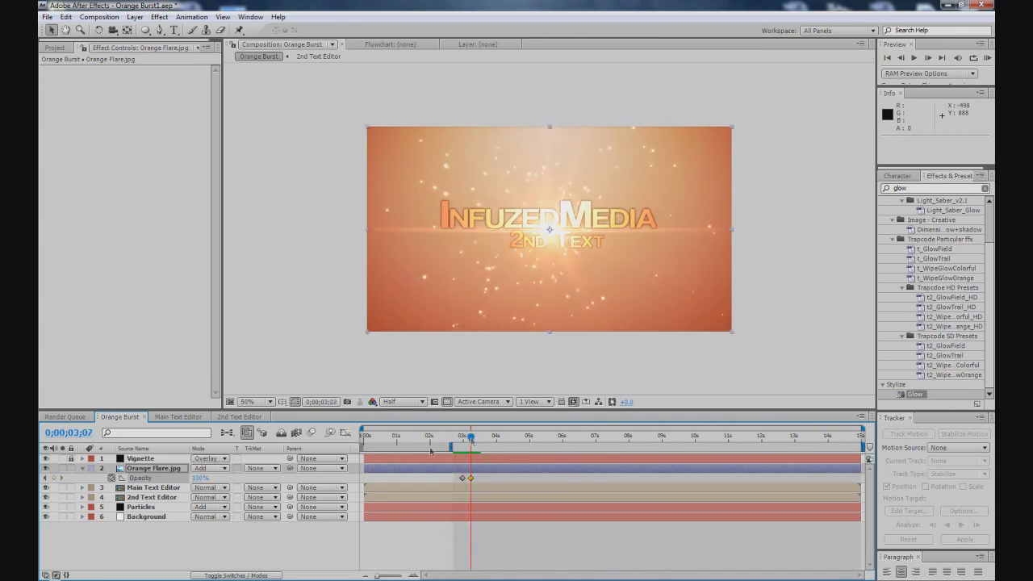
- Try a Glow on the flare, remove it, and return the playhead to about 3;03
left_click_drag(915, 394, 132, 471)
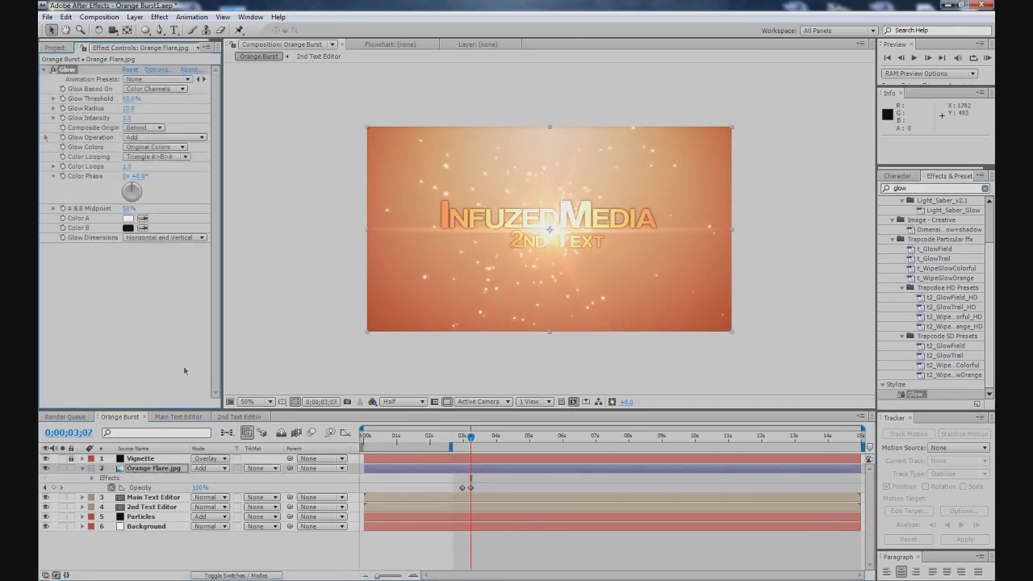
key("Delete")
mouse_move(471, 437)
left_mouse_down()
mouse_move(461, 436)
mouse_move(471, 441)
left_mouse_up()
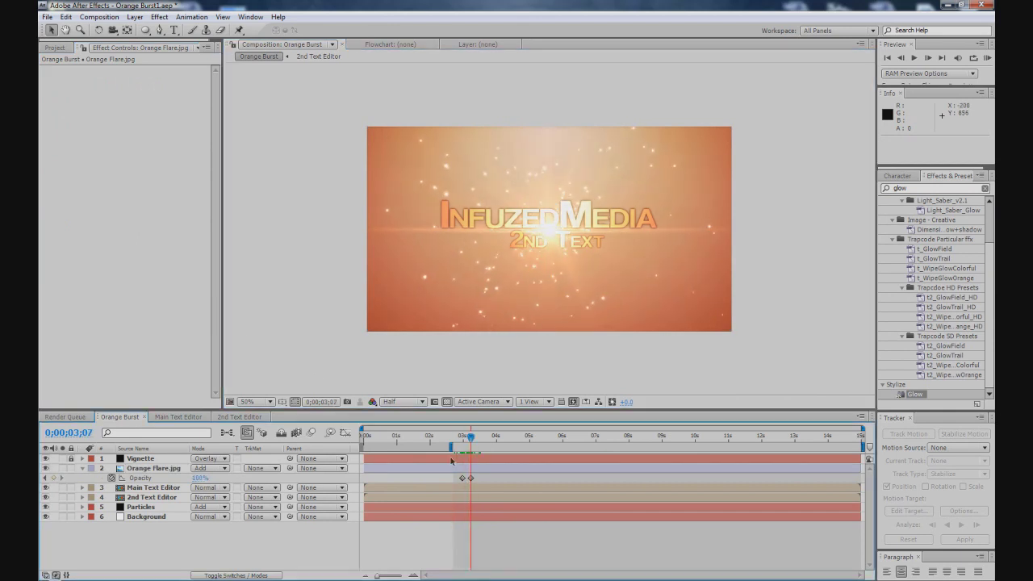
left_click(149, 507)
- Keyframe the Particles birth rate from 0 up to 0.3 around three seconds
left_click_drag(126, 141, 113, 141)
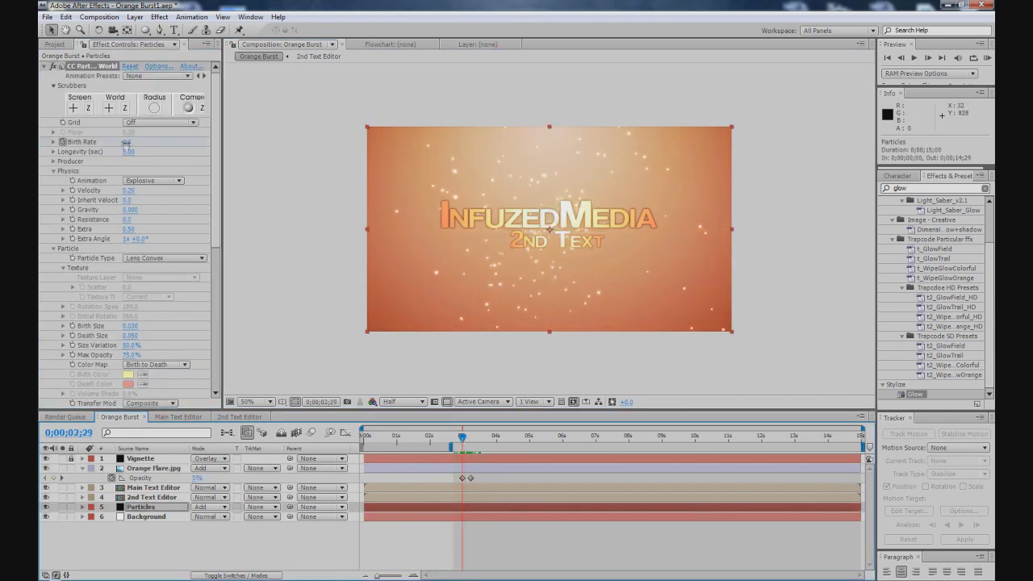
left_click_drag(471, 436, 485, 439)
key("equal")
key("u")
left_click(474, 527)
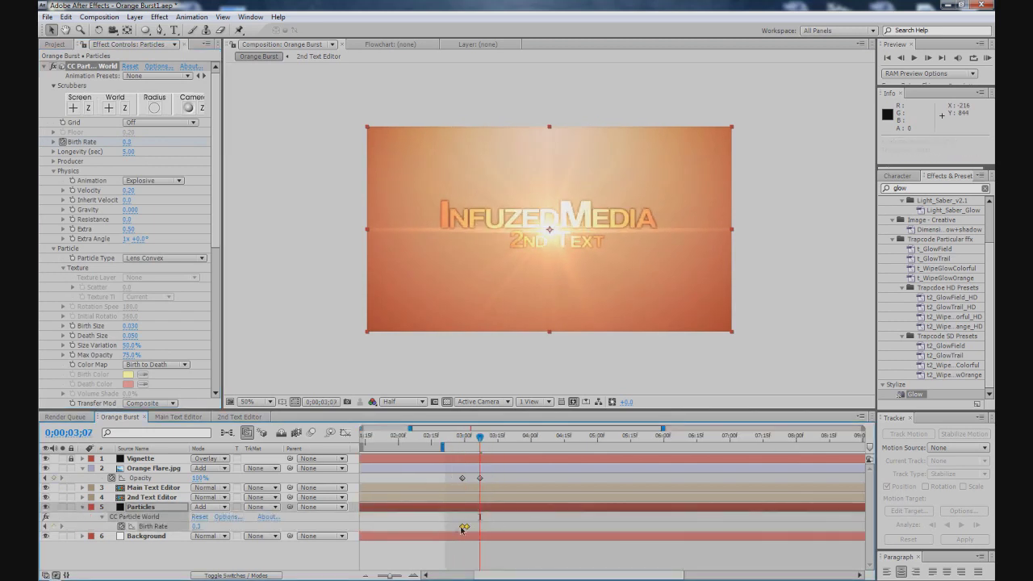
left_click_drag(460, 442, 469, 441)
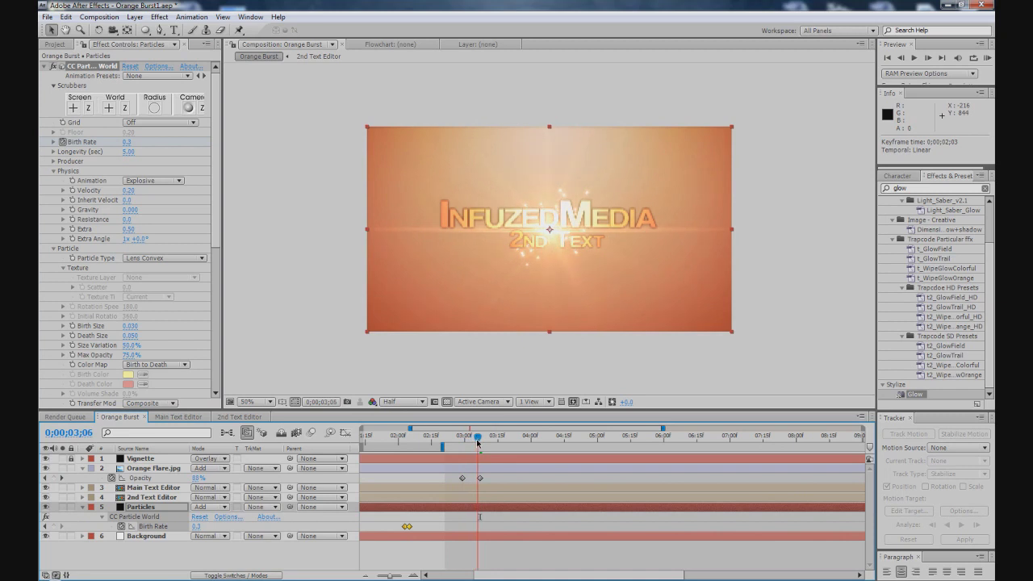
- Keyframe the Particles layer's opacity to match the flare and preview the fade-in
key("alt+shift+t")
key("KP_0")
key("space")
left_click_drag(471, 440, 478, 445)
- Import Rising Sun Image.png from the desktop into the project
left_click(341, 312)
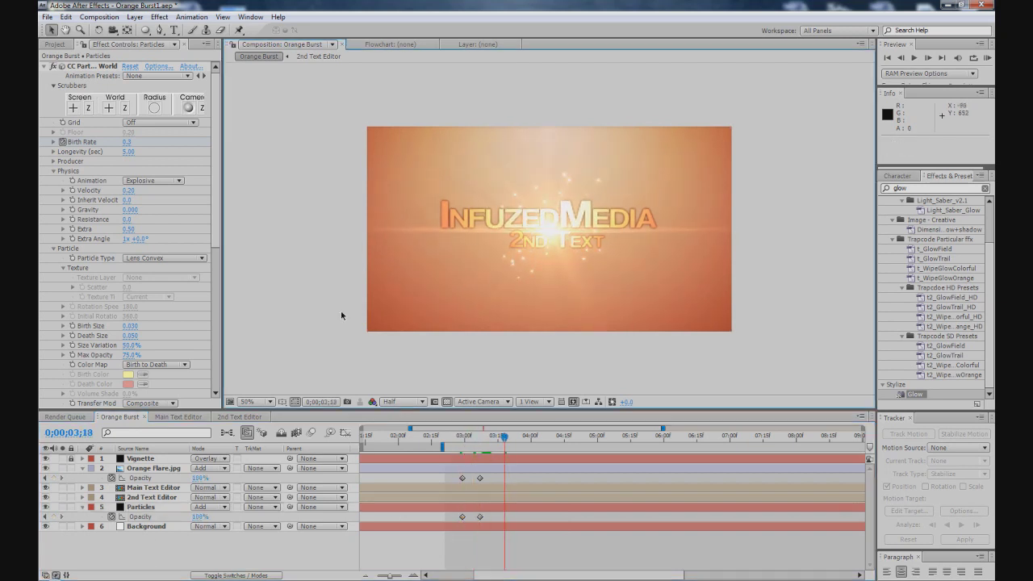
key("super+Right")
left_click_drag(102, 28, 461, 138)
- Place Rising Sun Image.png in the comp with a white Fill effect and Overlay blending, above Background
key("super+Up")
mouse_move(94, 188)
left_mouse_down()
mouse_move(549, 238)
mouse_move(334, 285)
left_mouse_up()
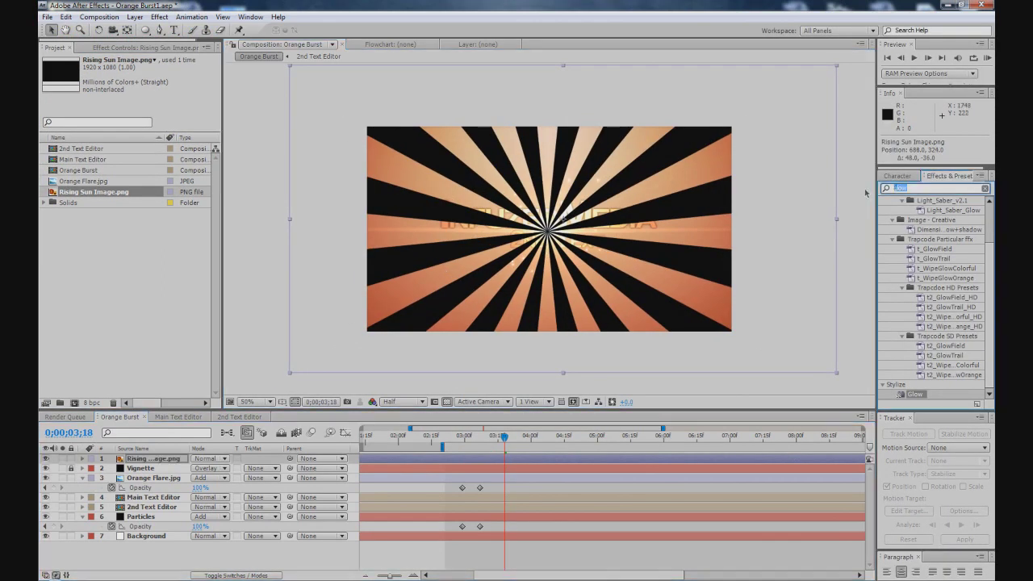
type("fill")
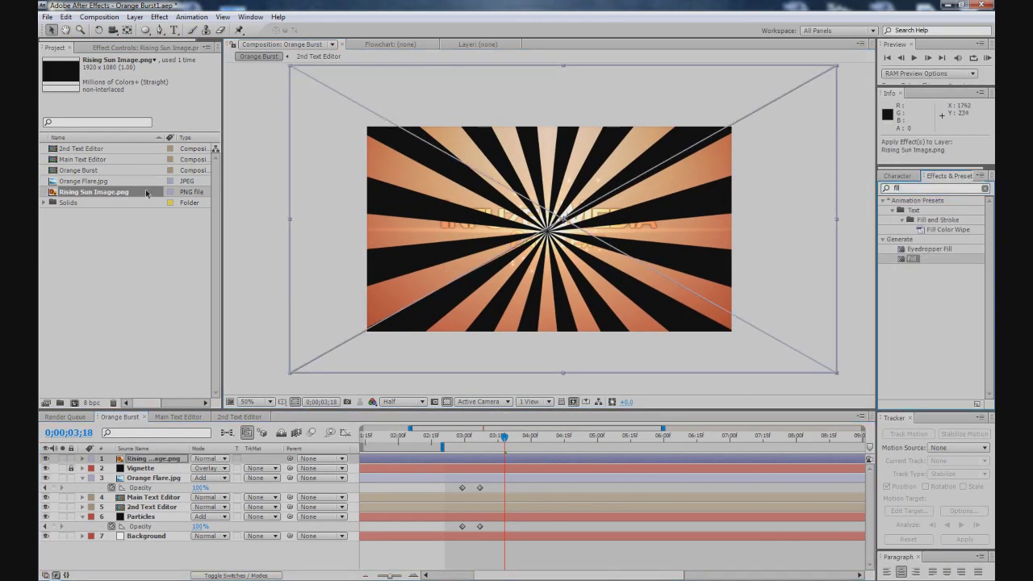
left_click_drag(912, 258, 855, 307)
left_click(127, 108)
key("Return")
left_click(209, 458)
left_click(211, 300)
left_click_drag(146, 459, 155, 526)
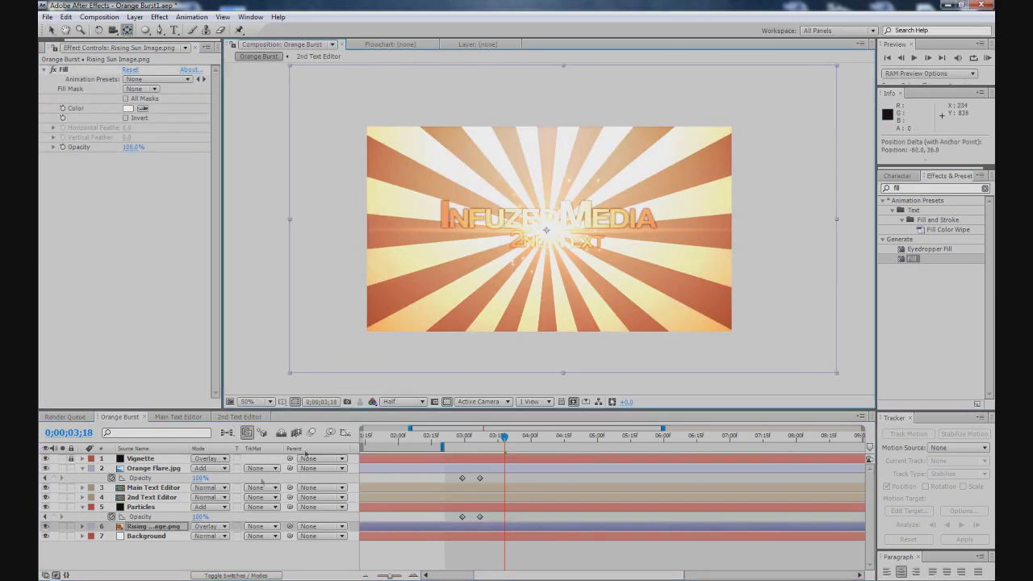
- Keyframe the rays' rotation from 0° to 140° and add a 168% scale keyframe
key("r")
key("minus")
left_click(192, 539)
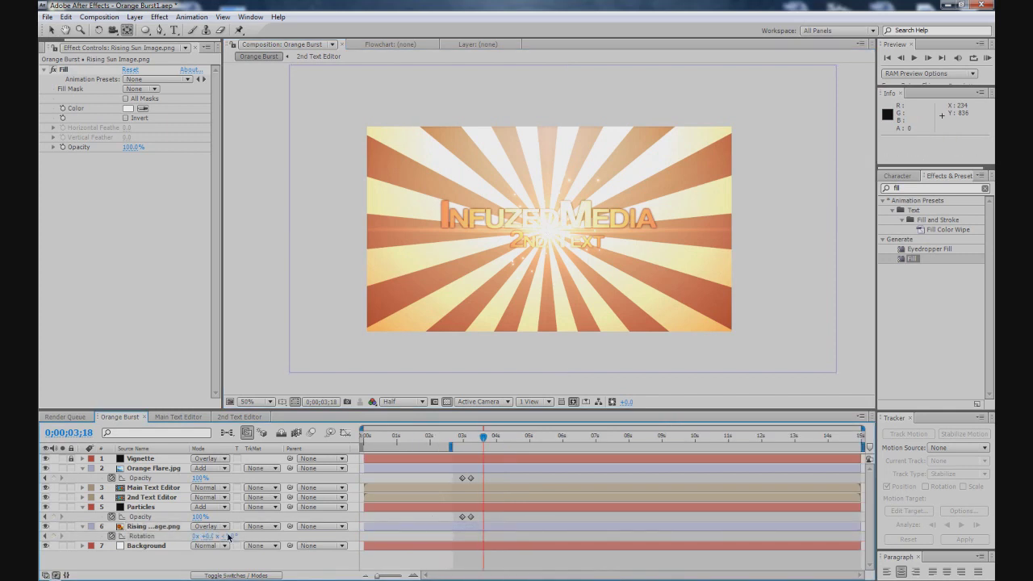
left_click(207, 536)
left_click_drag(484, 536, 515, 536)
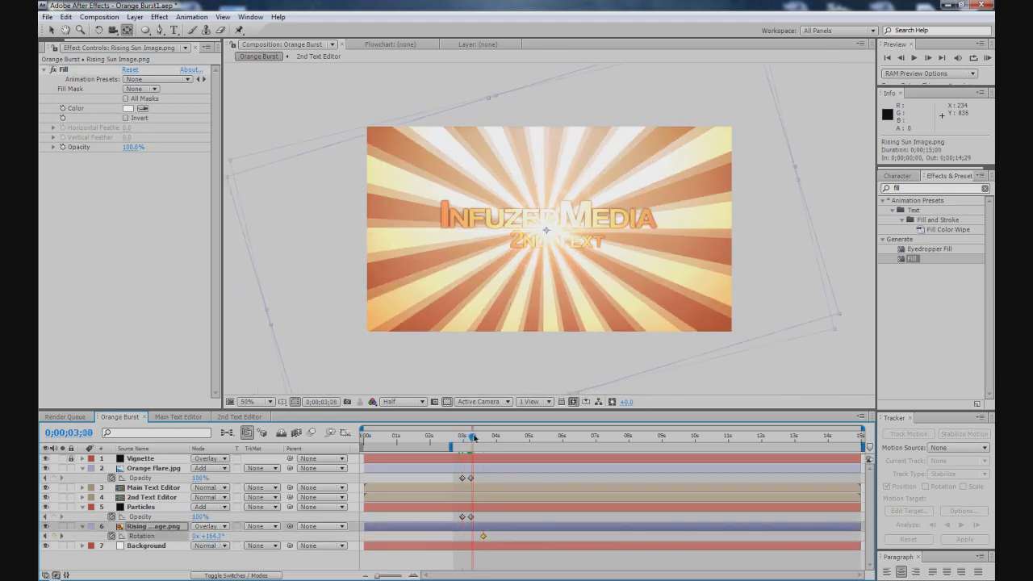
key("s")
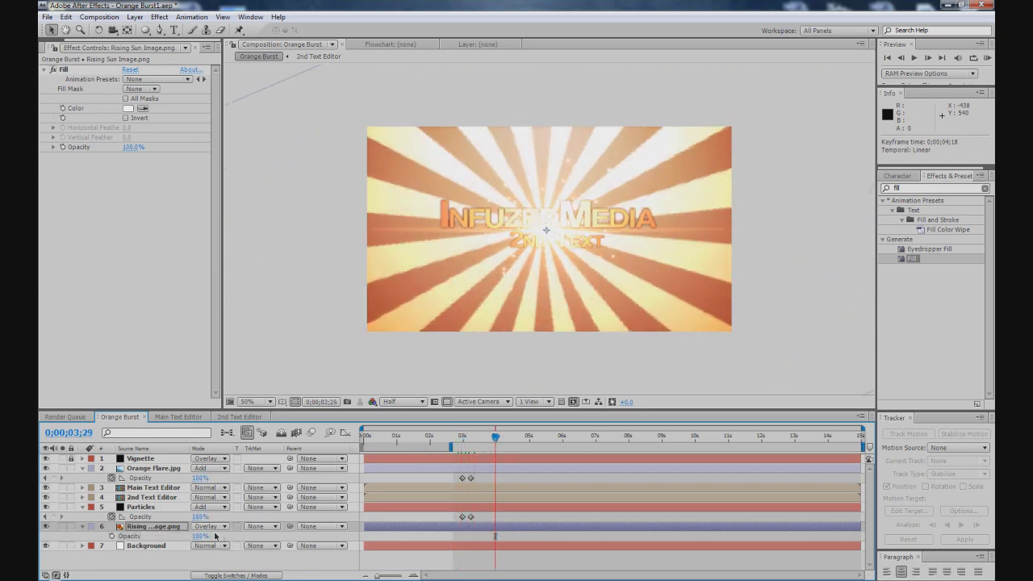
- Draw a feathered rectangle mask over the composition on the Rising Sun layer and save the project
key("t")
key("q")
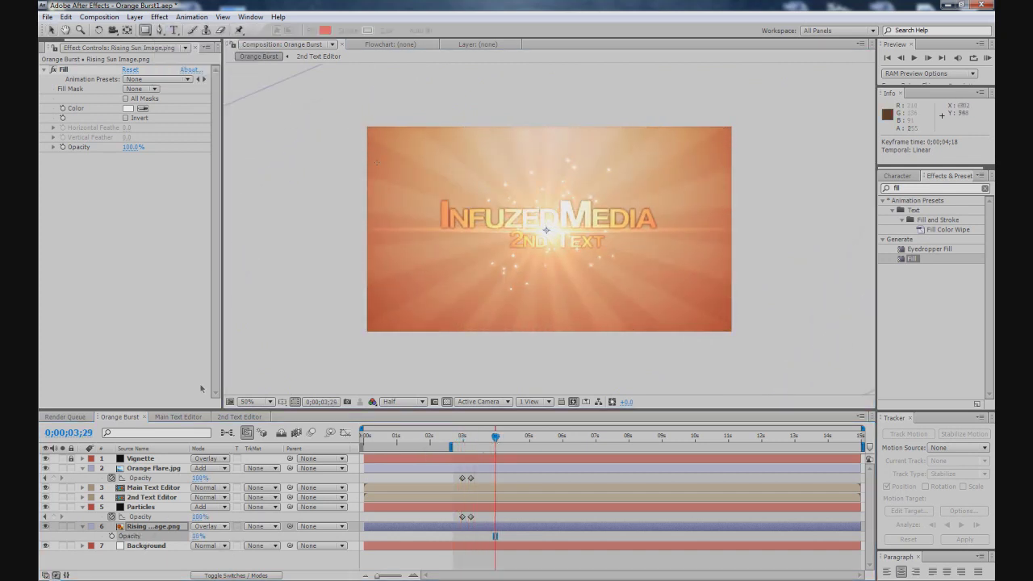
key("ctrl+z")
key("space")
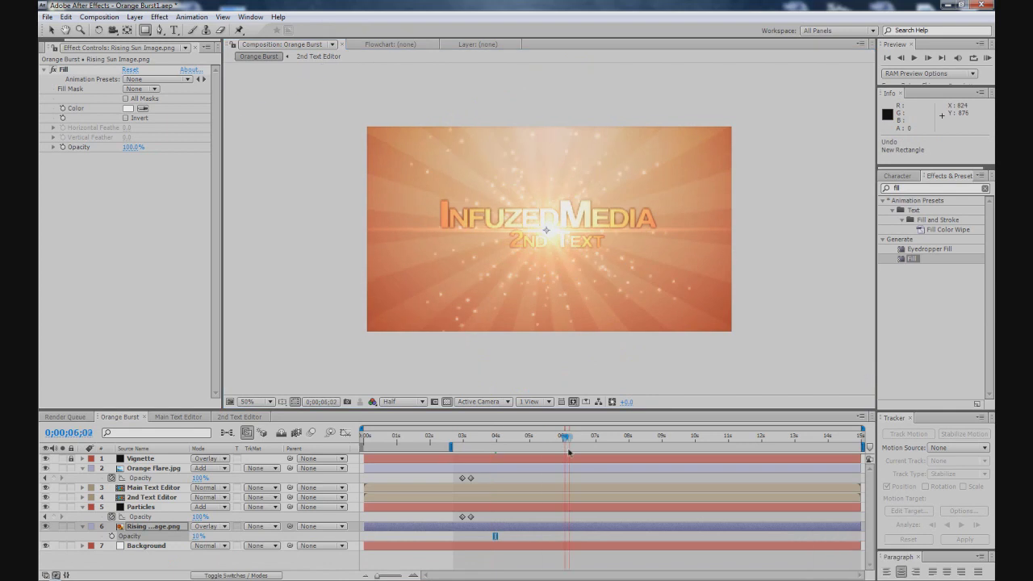
left_click_drag(383, 141, 711, 317)
key("f")
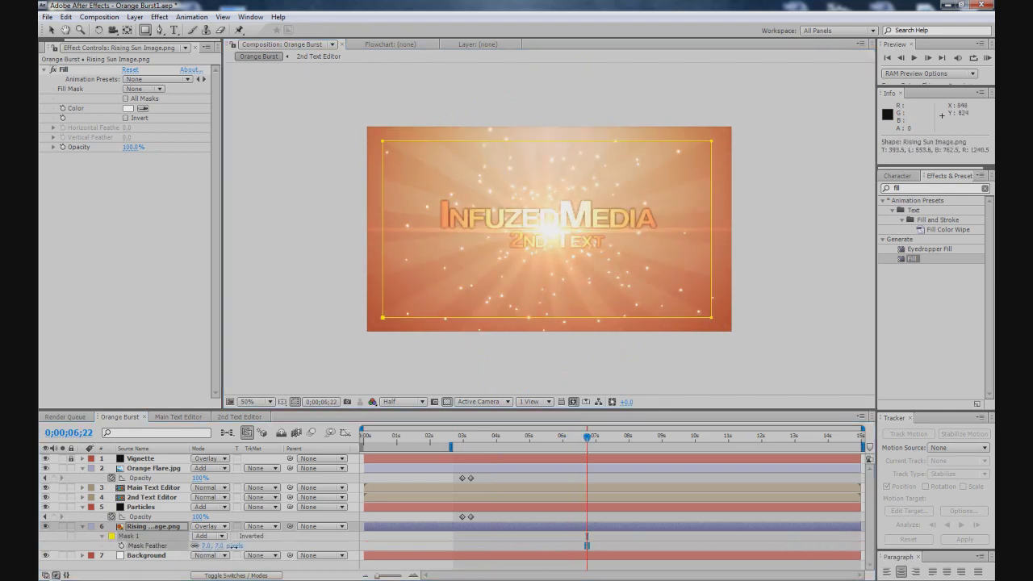
key("ctrl+z")
key("v")
key("ctrl+s")
- At 0;00;03;19, enlarge the Rising Sun mask path toward the upper left
left_click(467, 440)
left_click_drag(467, 440, 485, 438)
left_click(458, 186)
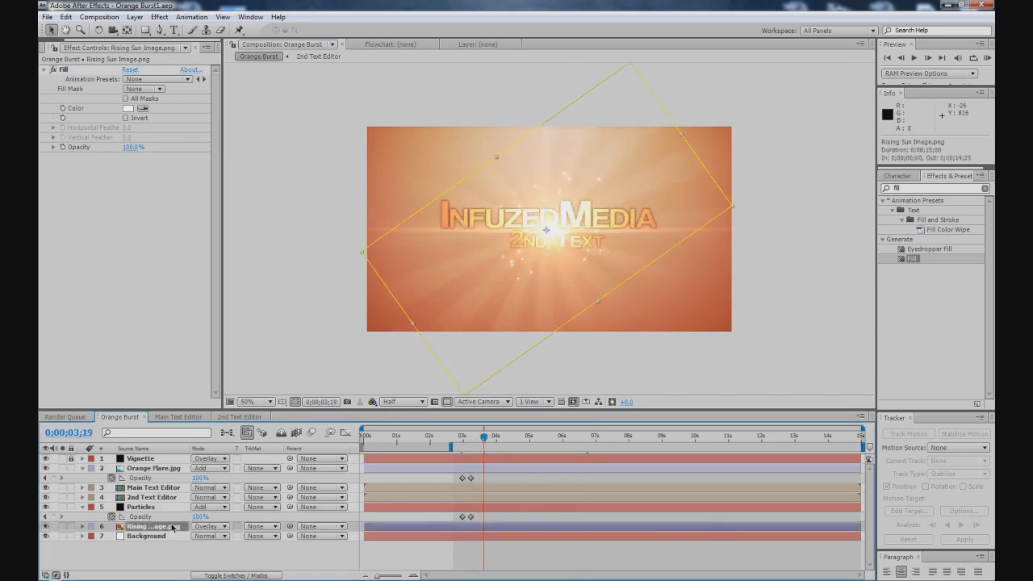
key("m")
left_click_drag(458, 186, 428, 139)
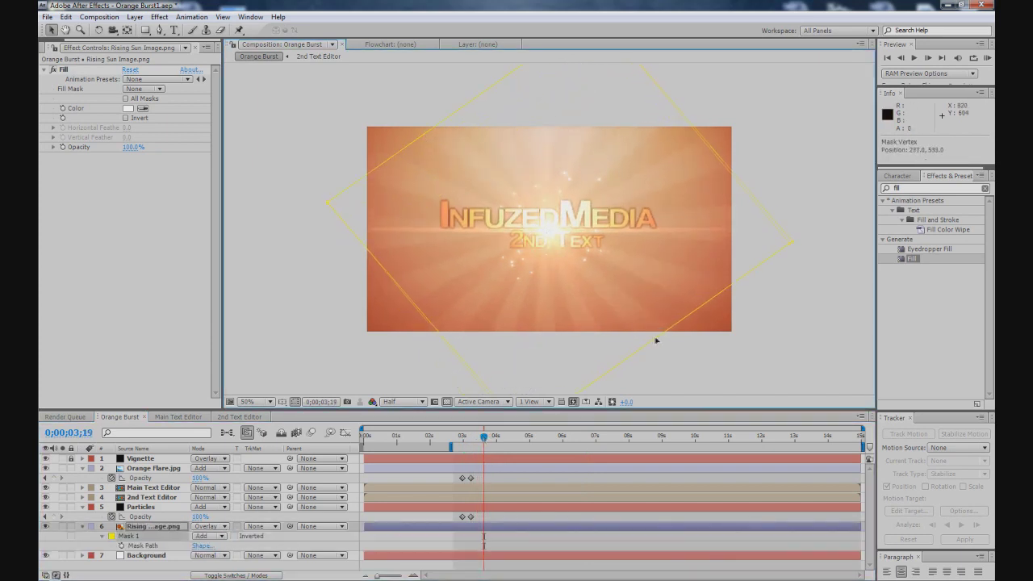
key("m")
- Play back and check the rays' scale keyframe at 0;00;03;07 where the flare bursts
key("space")
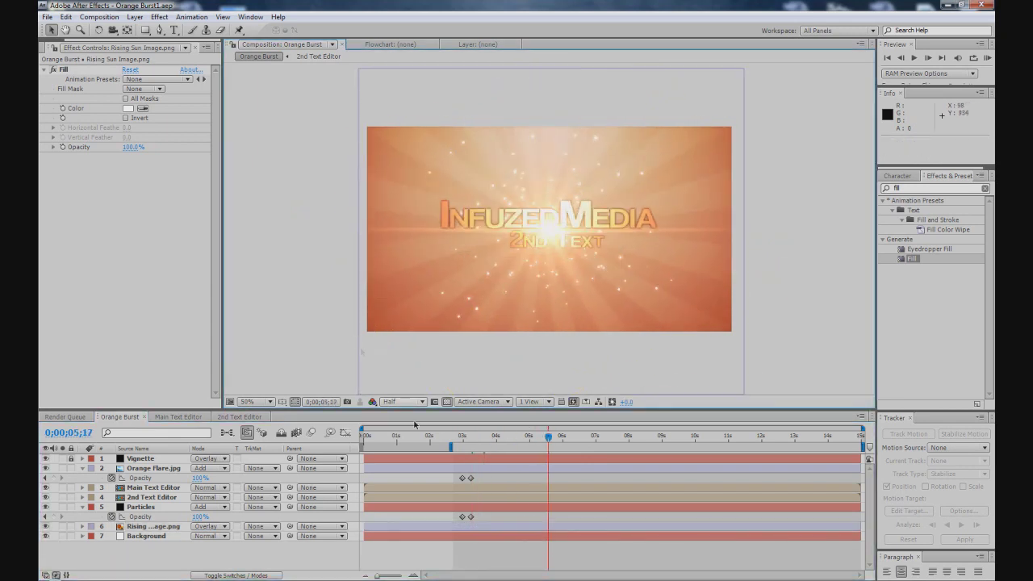
key("space")
key("j")
key("j")
key("alt+shift+s")
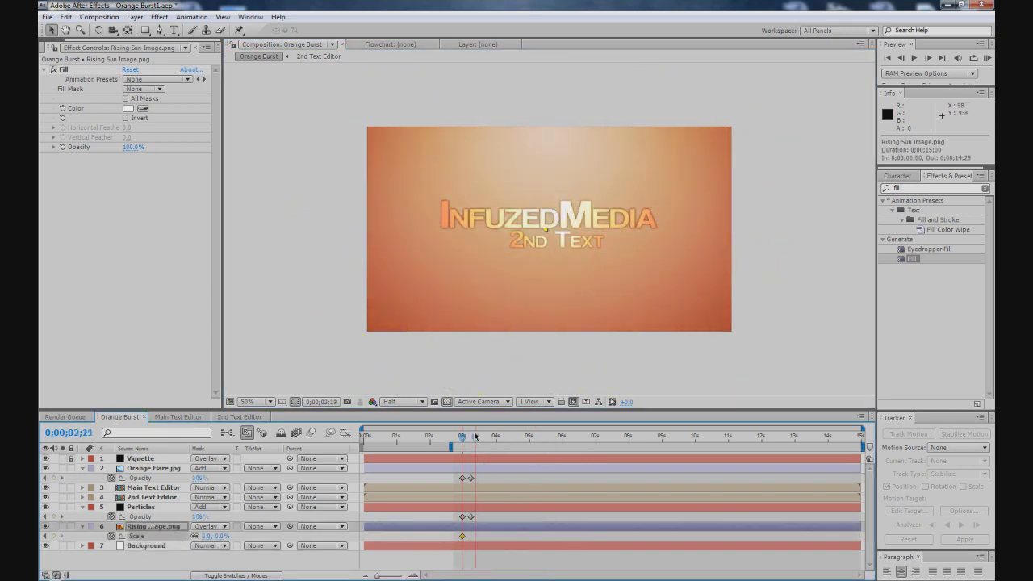
left_click_drag(475, 436, 471, 437)
key("space")
key("u")
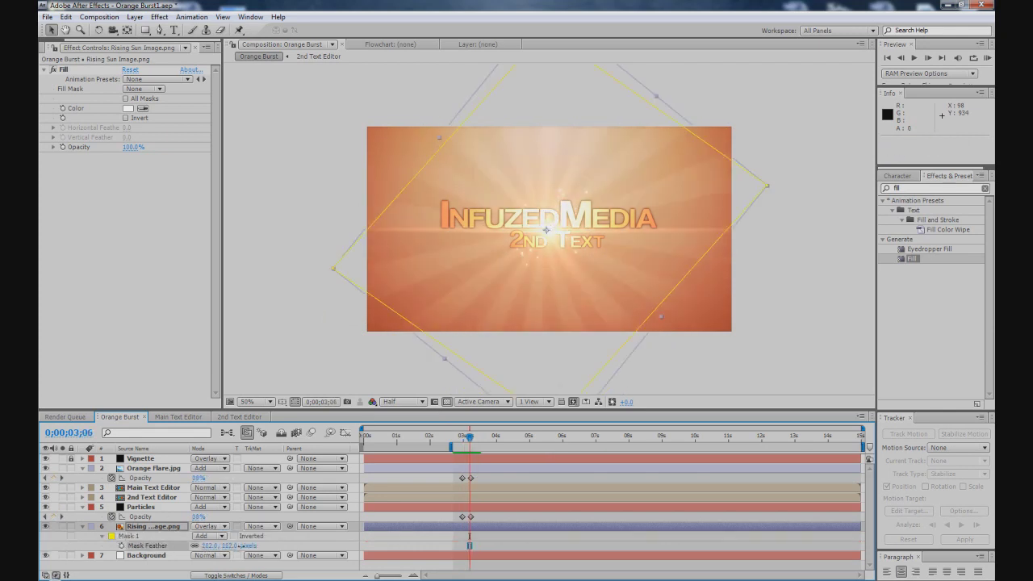
- Play the animation to check it, save the project, and show layer switches in the timeline
left_click(296, 340)
key("space")
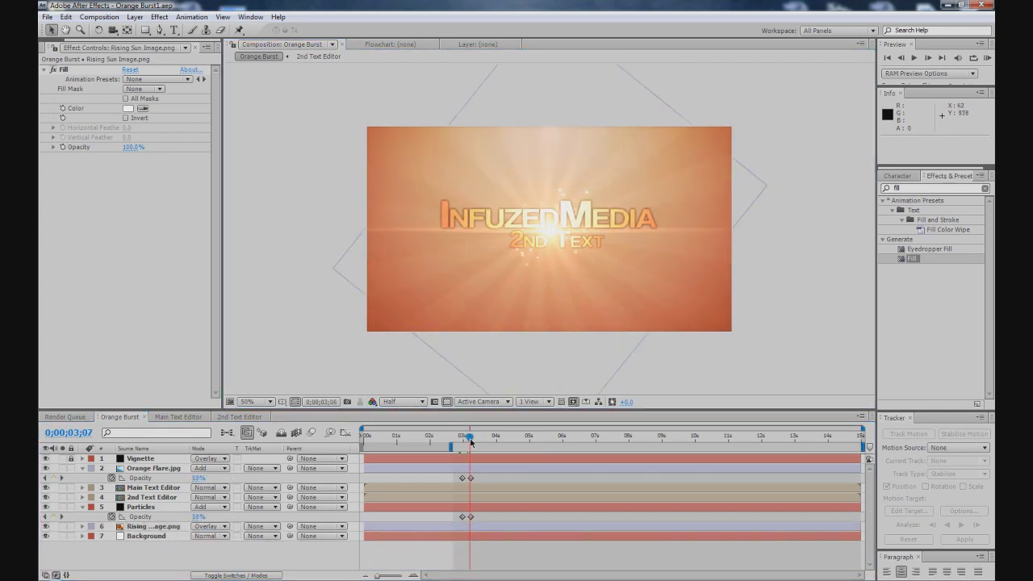
key("ctrl+s")
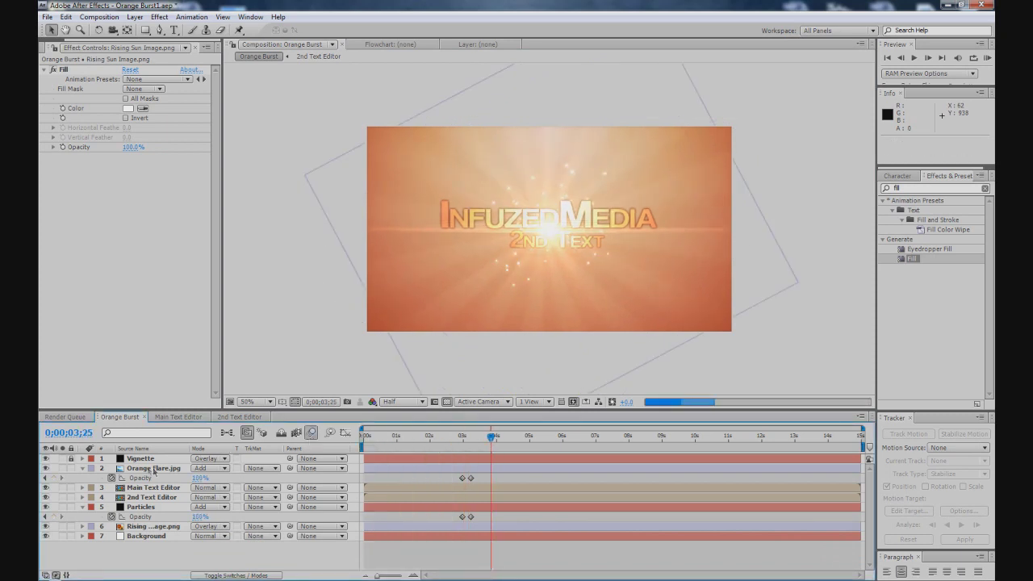
key("F4")
left_click(160, 471)
- Reduce the Orange Flare.jpg scale keyframe at 0;00;03;16 to 128% and preview the flare
left_click(237, 526)
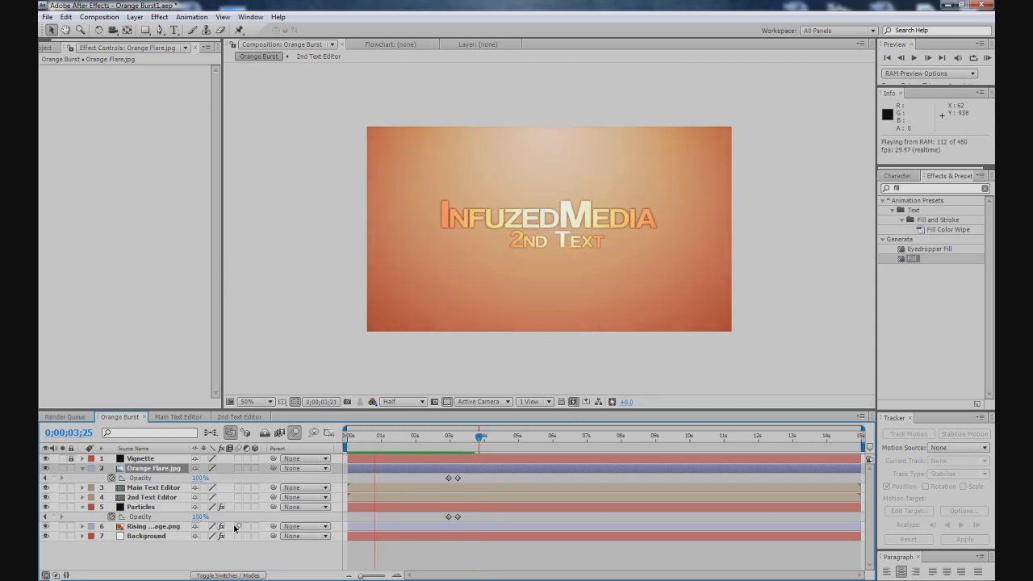
left_click(452, 438)
left_click_drag(451, 437, 468, 437)
key("s")
left_click_drag(212, 478, 154, 489)
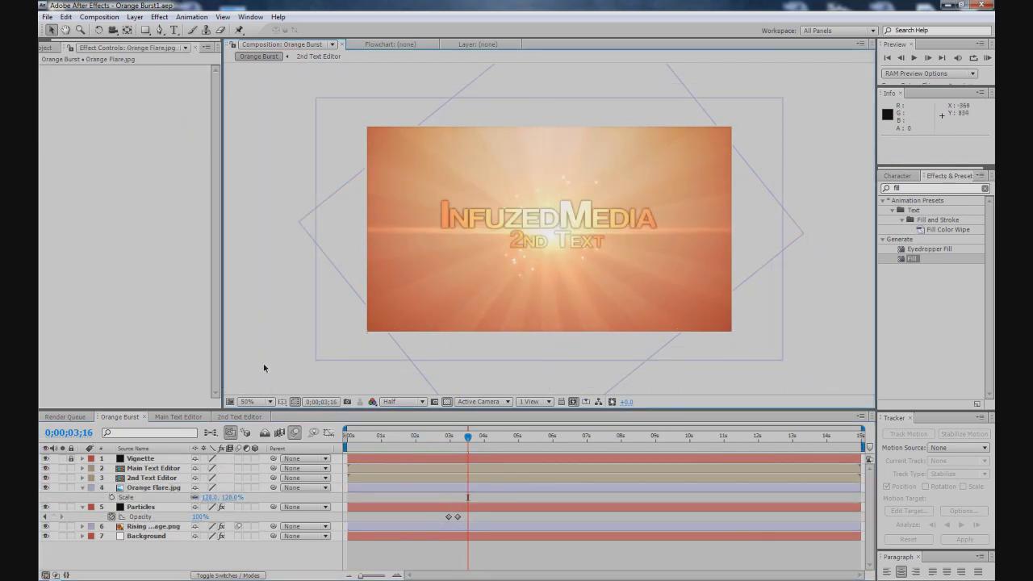
key("space")
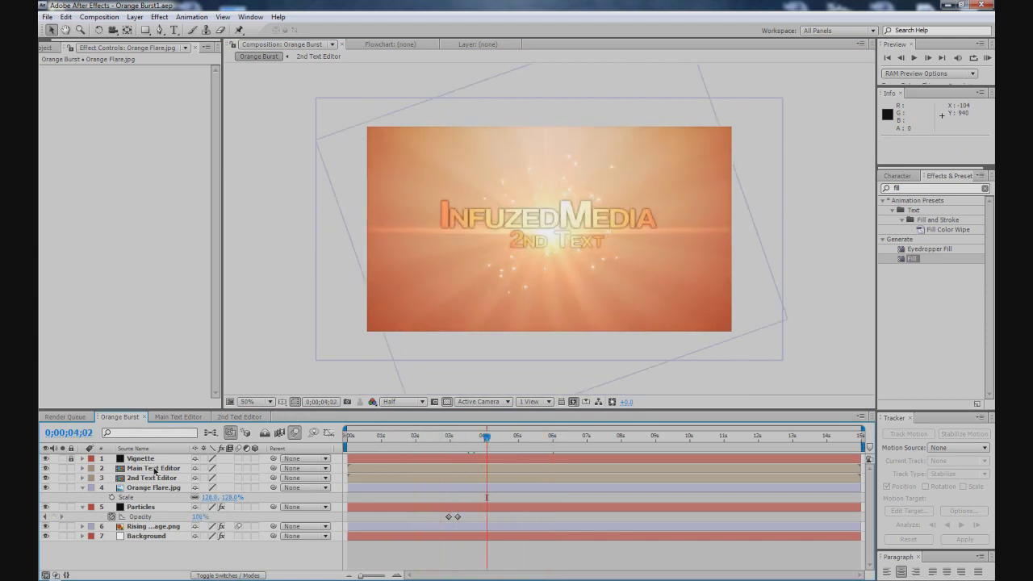
left_click(145, 479)
- Keyframe 2nd Text's scale from about 51% at 3;15 up to 63% at 3;28
key("s")
key("shift+r")
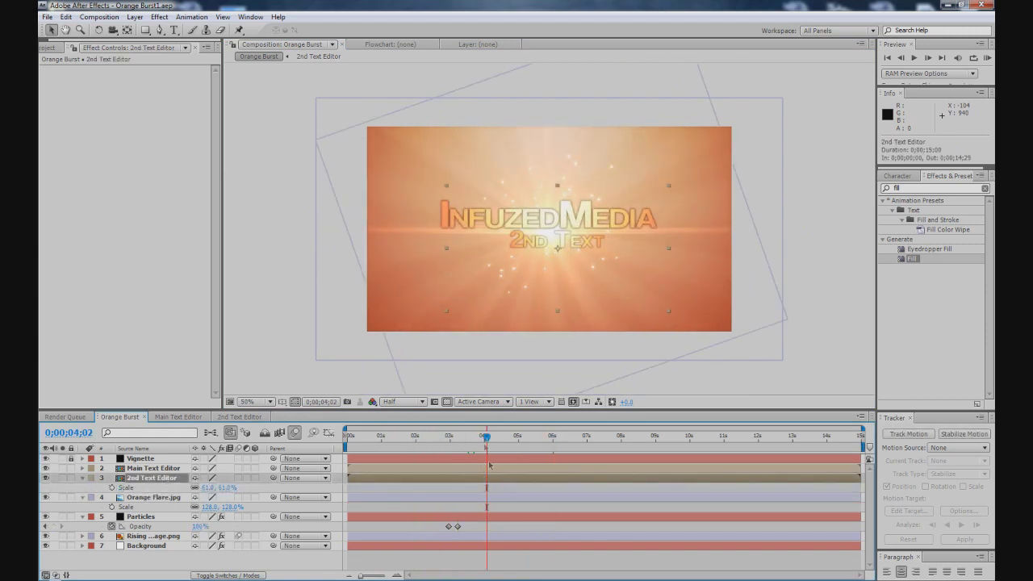
left_click(126, 487)
left_click(131, 497, "shift")
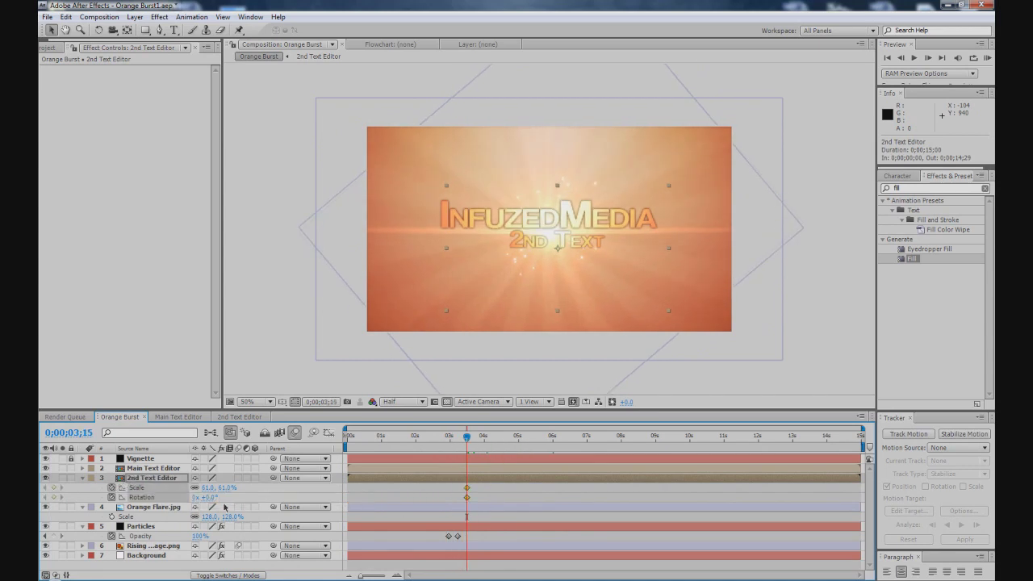
key("s")
key("shift+t")
left_click_drag(209, 488, 194, 487)
left_click_drag(467, 435, 482, 436)
left_click_drag(208, 487, 219, 487)
- Add 2nd Text opacity keyframes starting at 0% at 3;16, shrink it to 43%, and preview
left_click_drag(482, 436, 478, 436)
left_click(201, 498)
key("j")
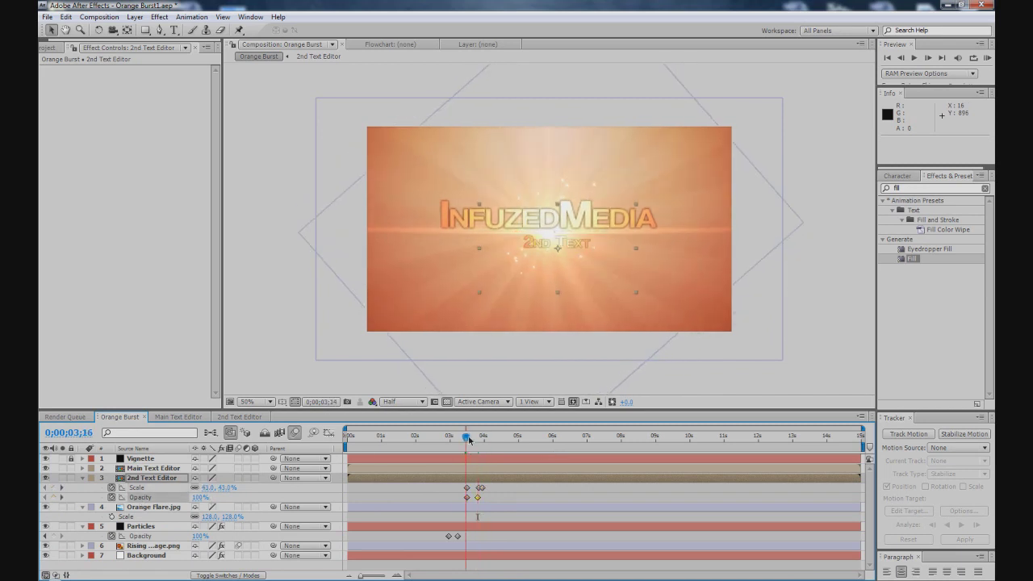
left_click_drag(206, 489, 202, 493)
type("0")
key("Return")
key("KP_0")
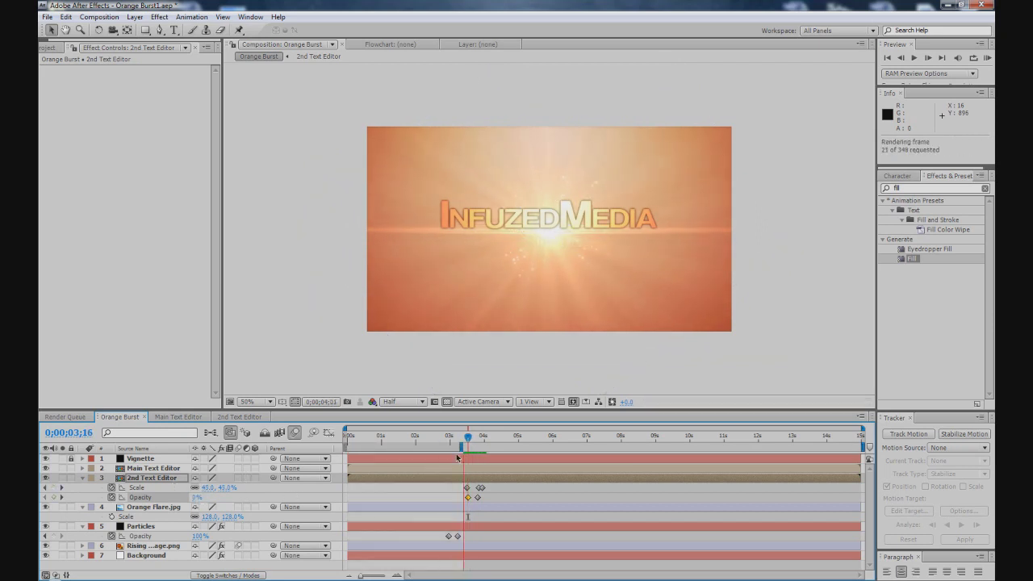
left_click(82, 478)
left_click(82, 478)
left_click(84, 490)
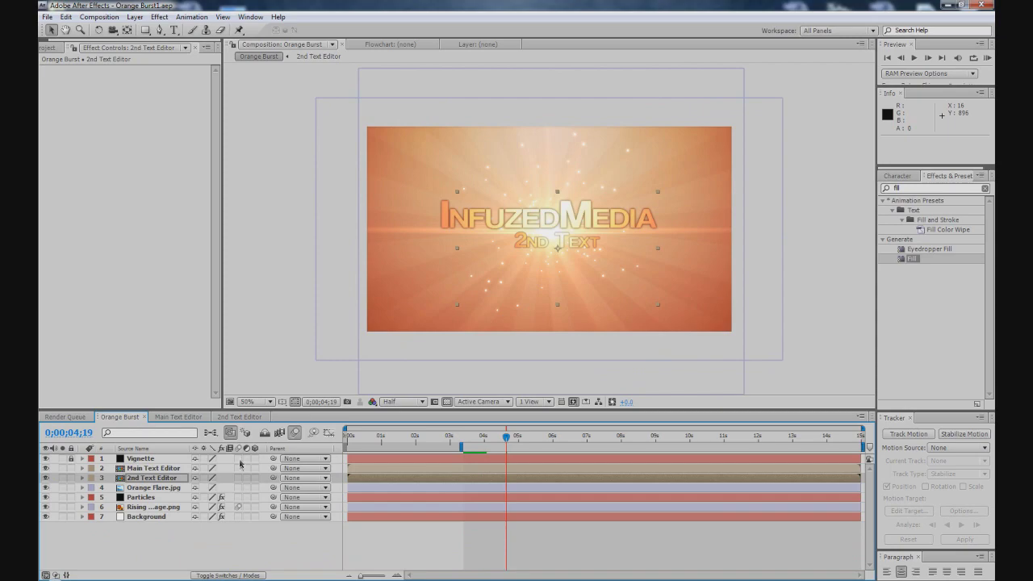
- Save the Orange Burst intro project with Ctrl+S
key("ctrl+s")
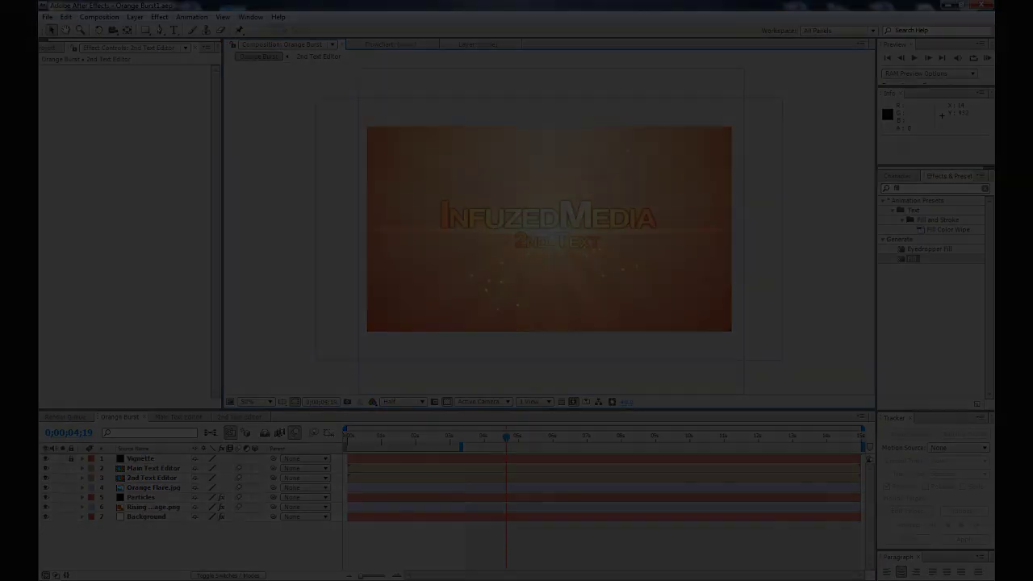